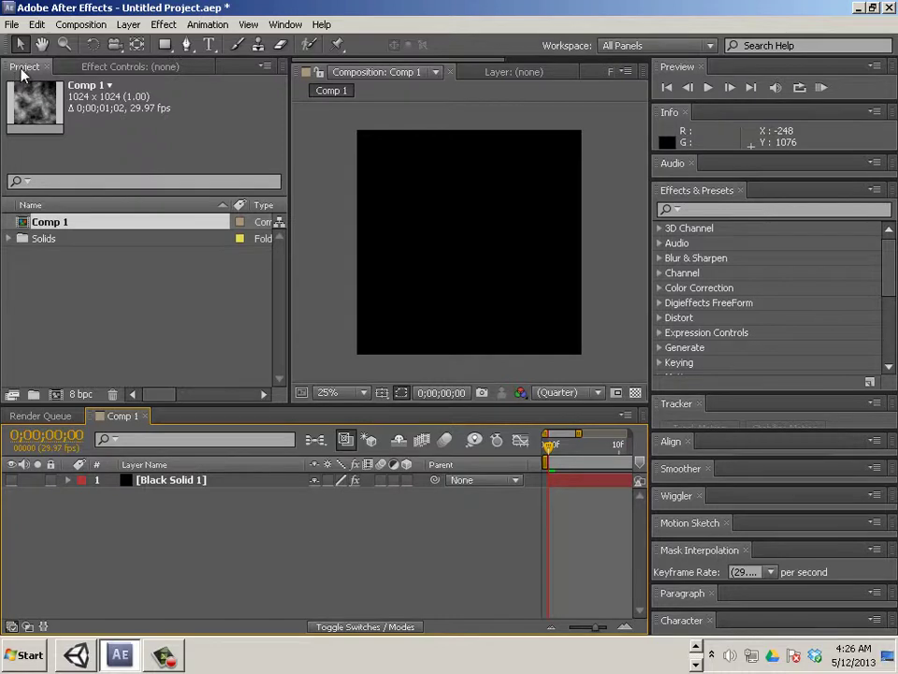
left_click(23, 228)
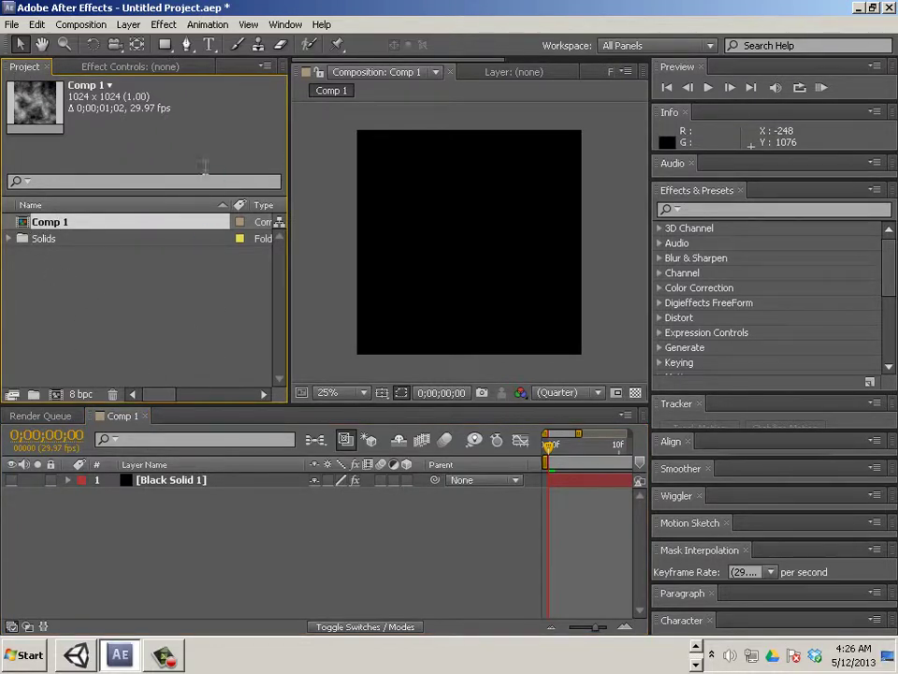
left_click(131, 67)
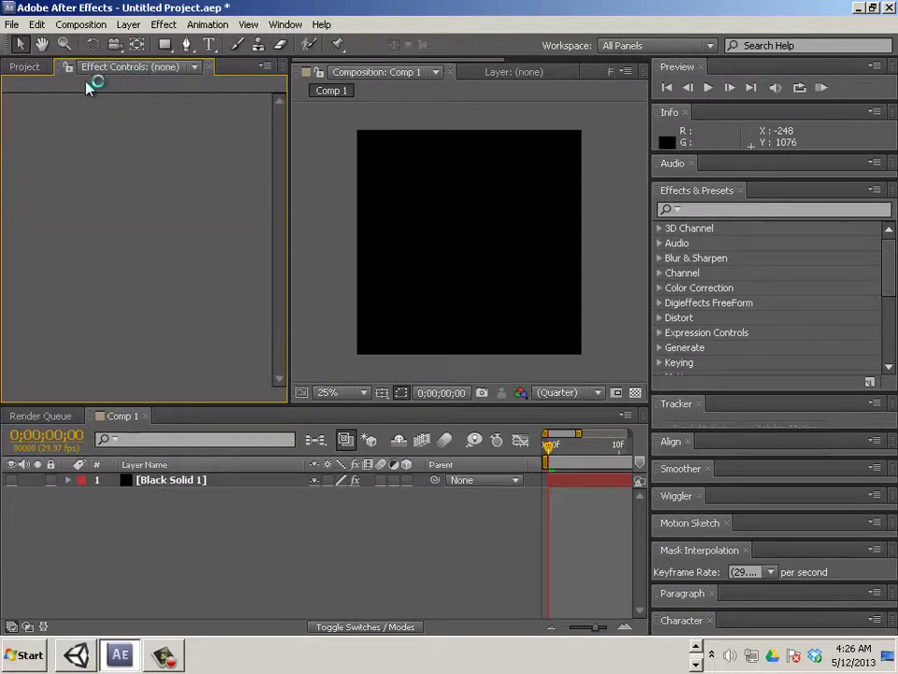
left_click(30, 68)
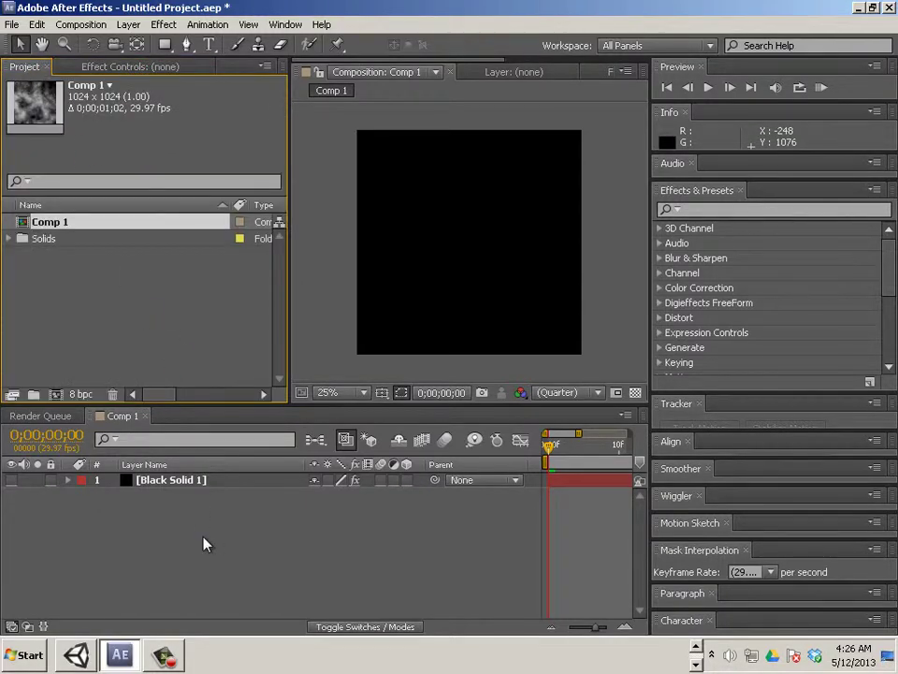
Duplicate the Black Solid 1 layer and turn on the visibility of the lower copy
left_click(175, 483)
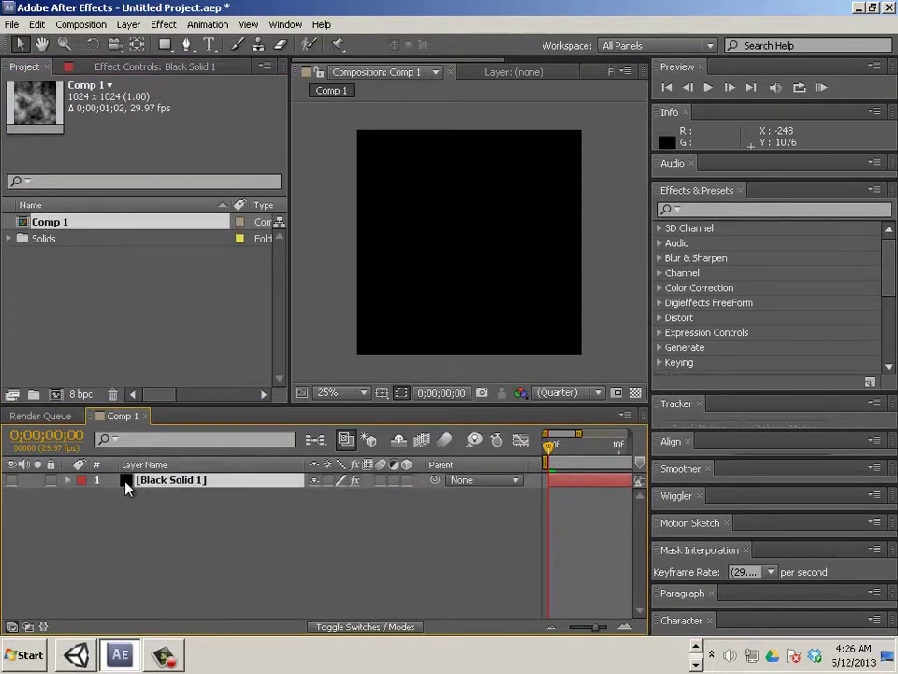
left_click(179, 484)
key("ctrl+d")
left_click(187, 496)
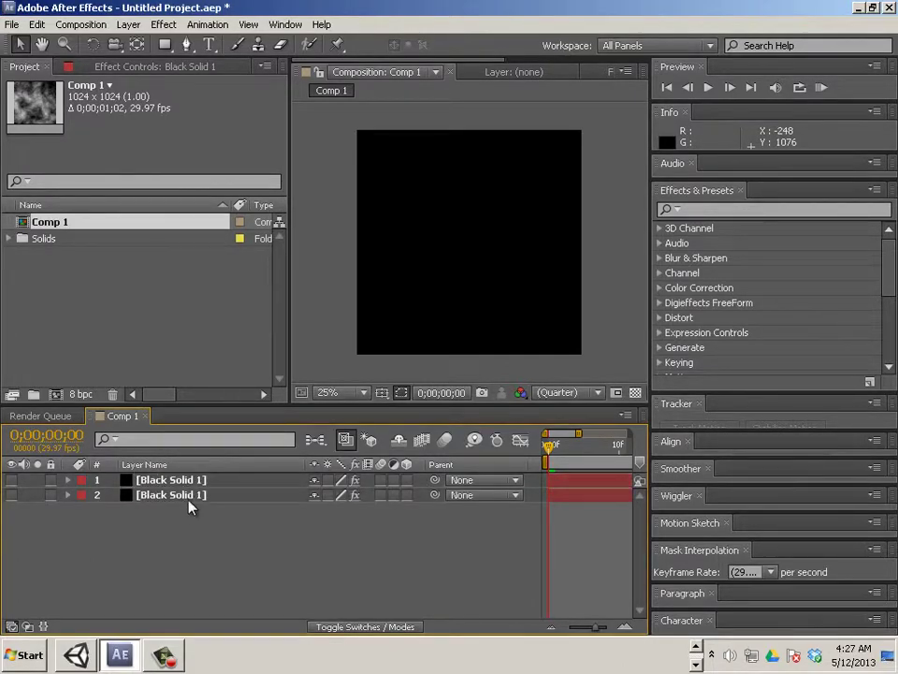
left_click(12, 495)
left_click(12, 494)
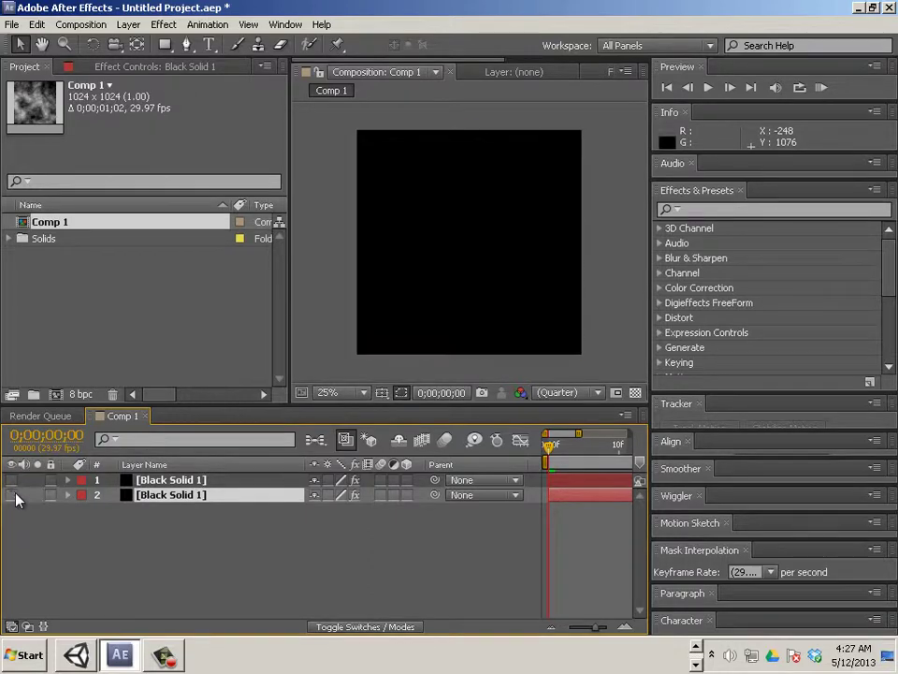
left_click(12, 495)
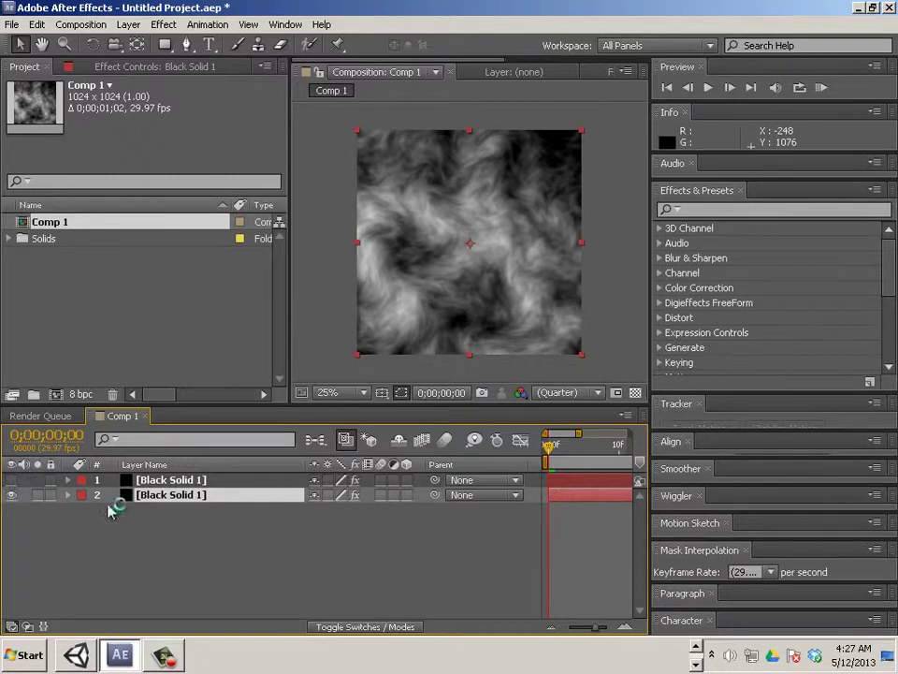
Rename the upper Black Solid 1 layer as alpha
left_click(141, 516)
left_click(182, 499)
left_click(163, 481)
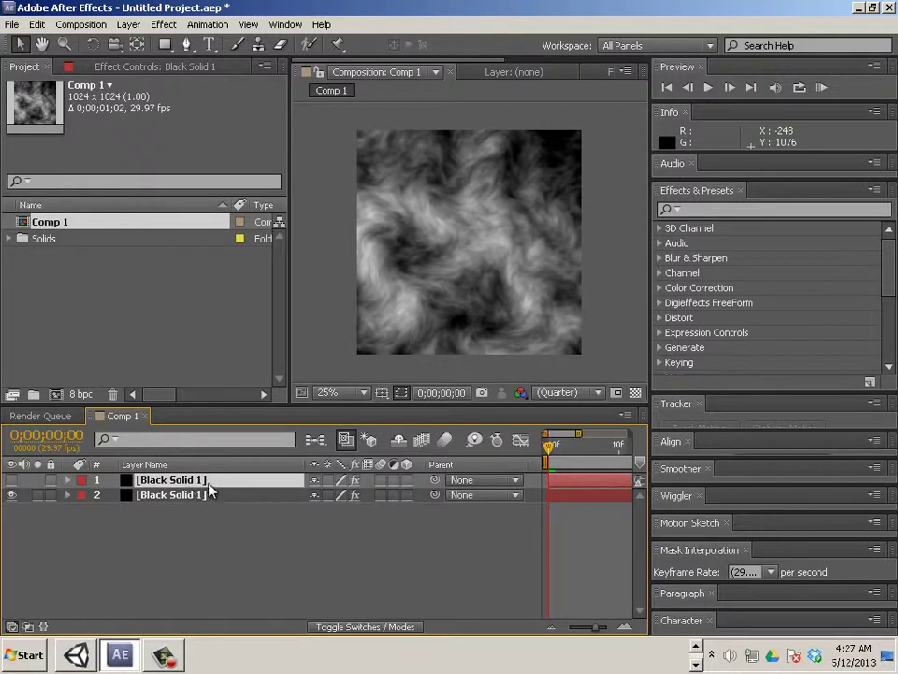
right_click(204, 487)
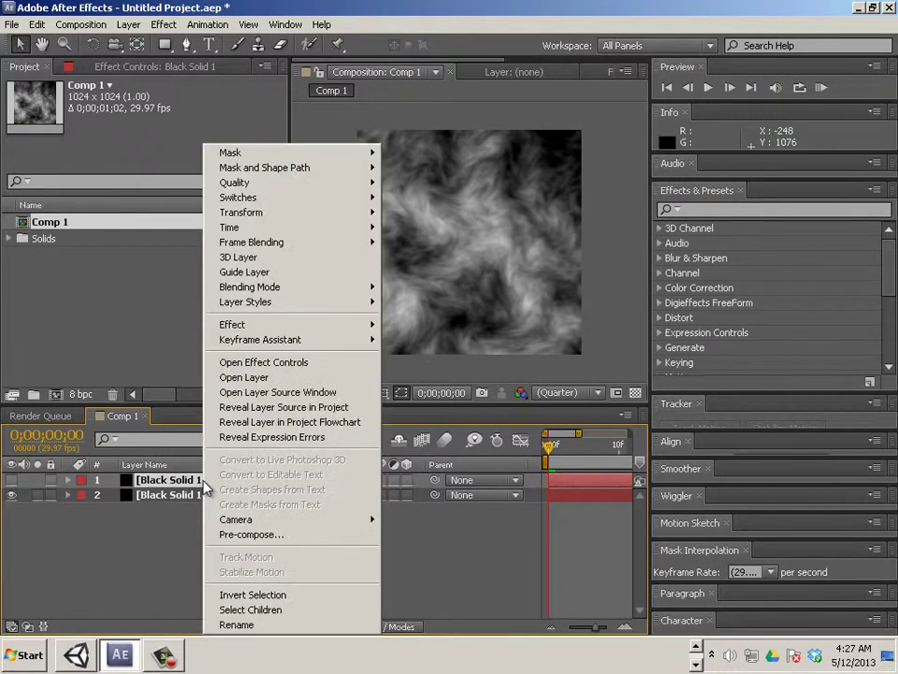
left_click(236, 623)
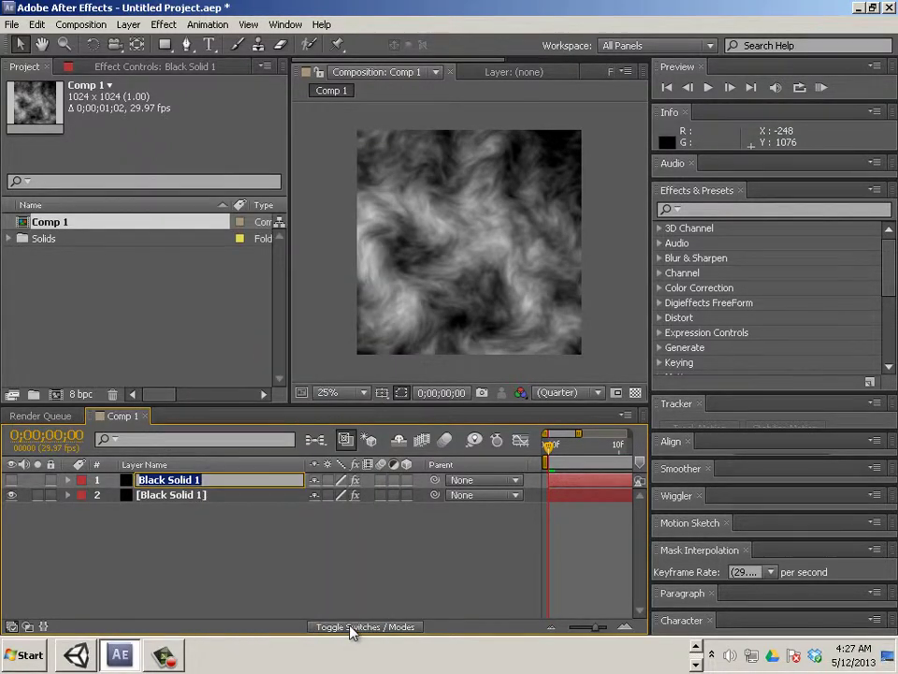
type("alpha")
key("Return")
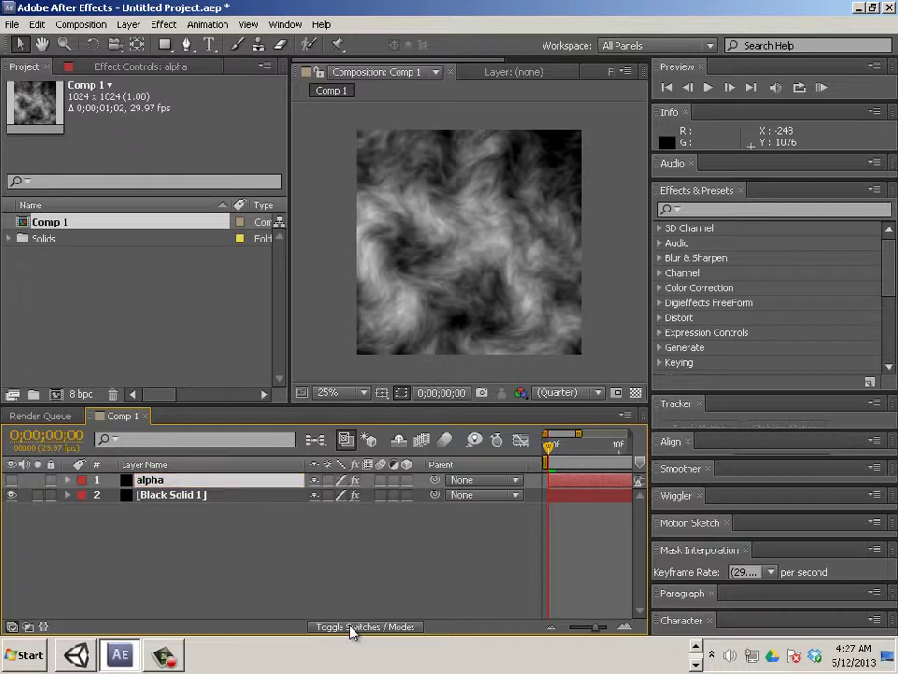
Rename the remaining Black Solid 1 layer as ramp
left_click(187, 494)
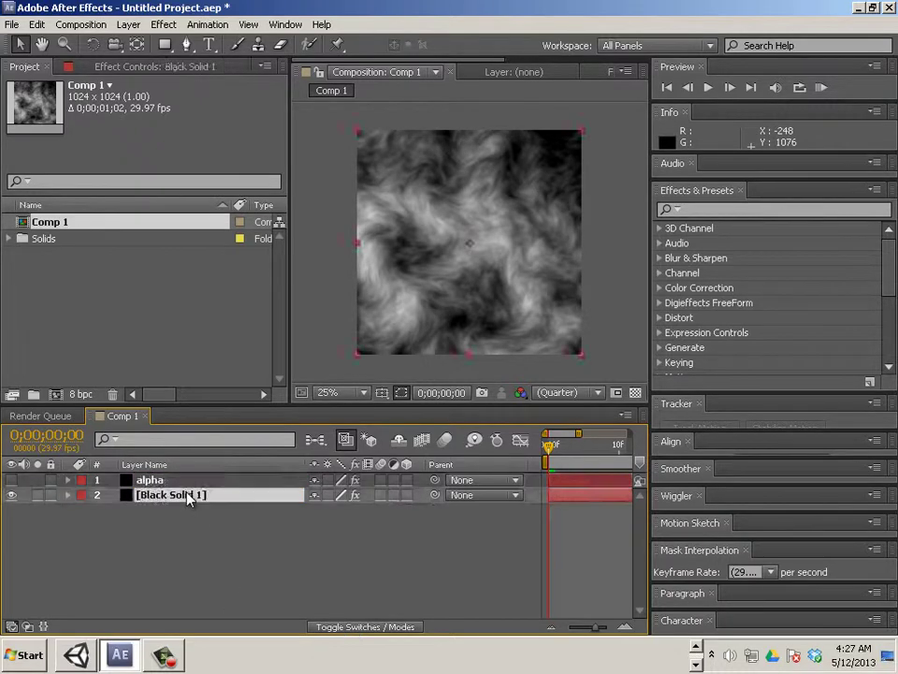
right_click(188, 496)
left_click(233, 624)
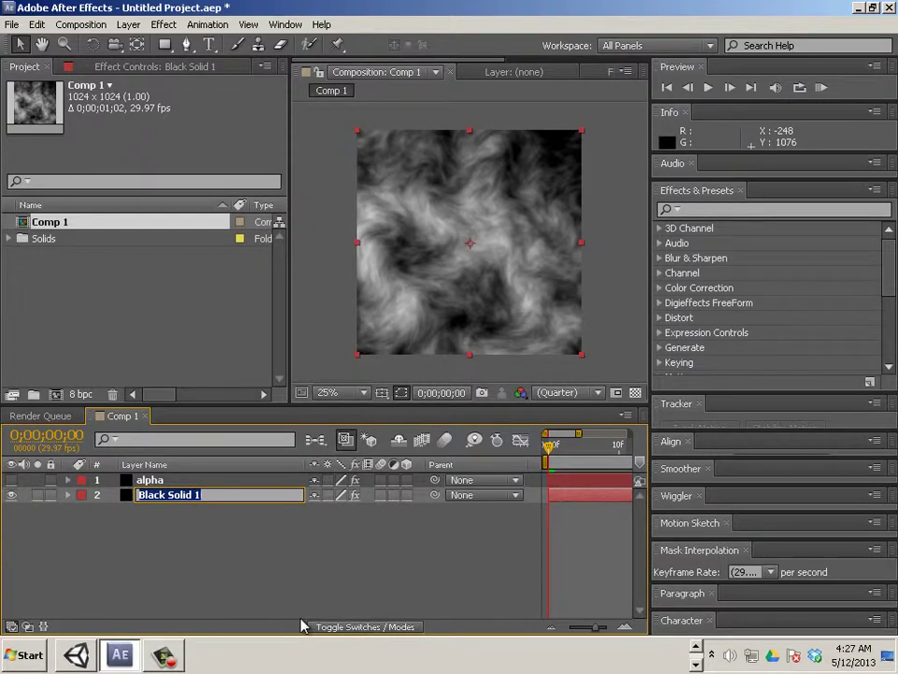
type("ramp")
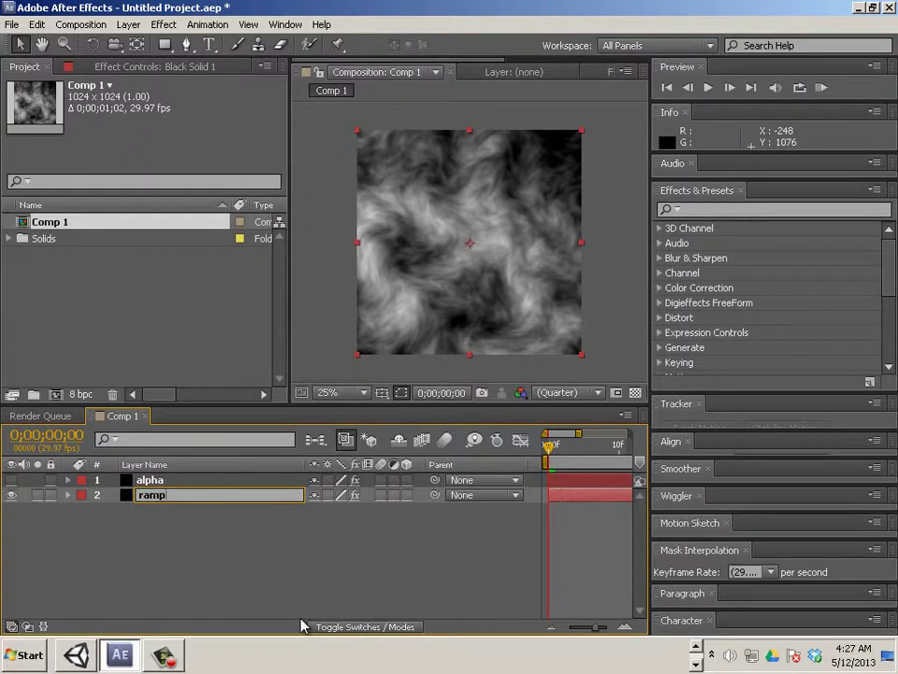
key("Return")
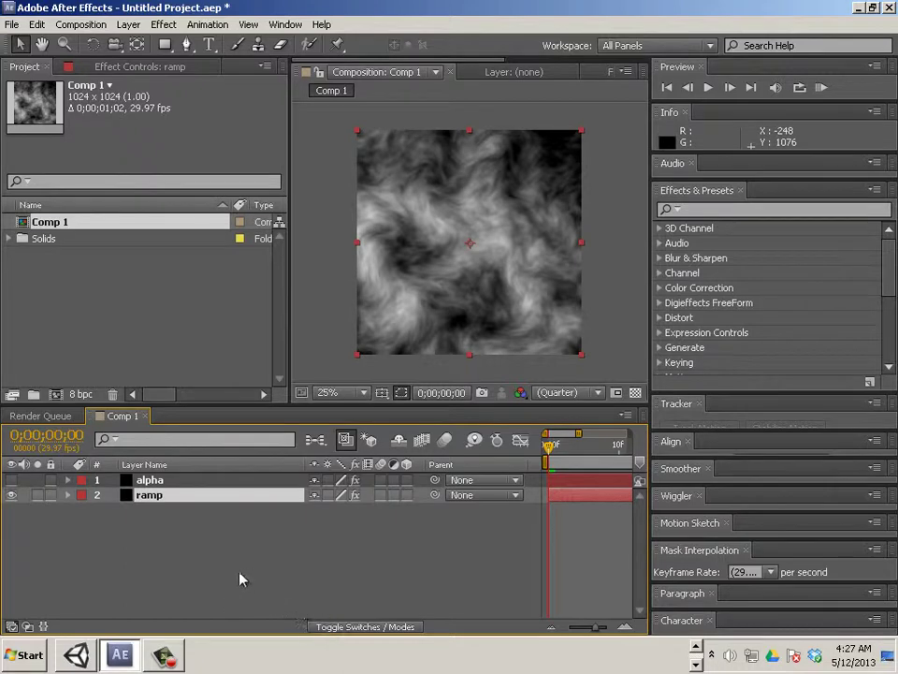
Duplicate the ramp layer, naming the copy Color and placing it at the bottom of the layer stack
key("ctrl+d")
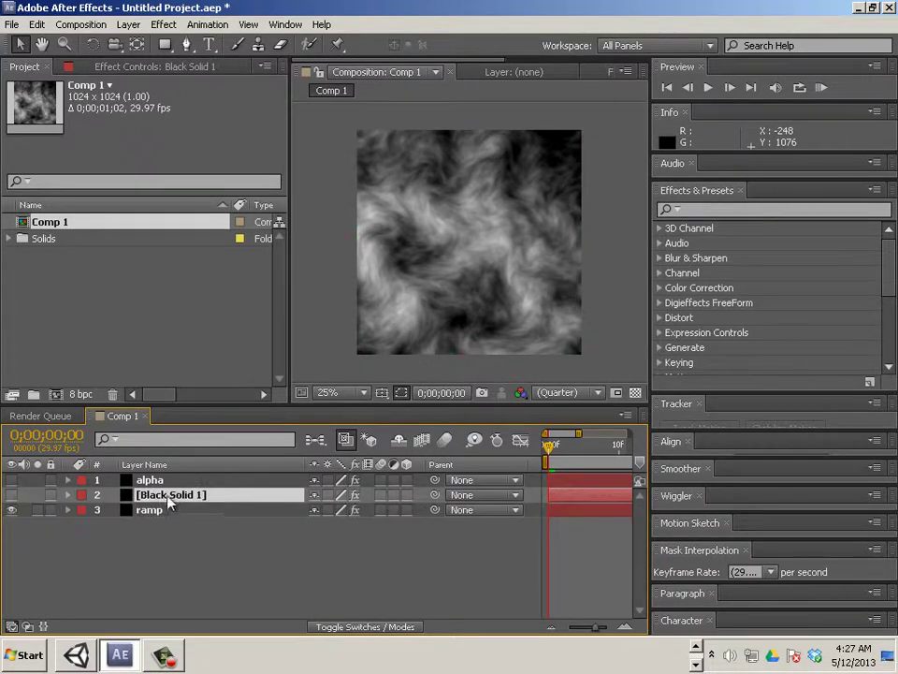
right_click(163, 501)
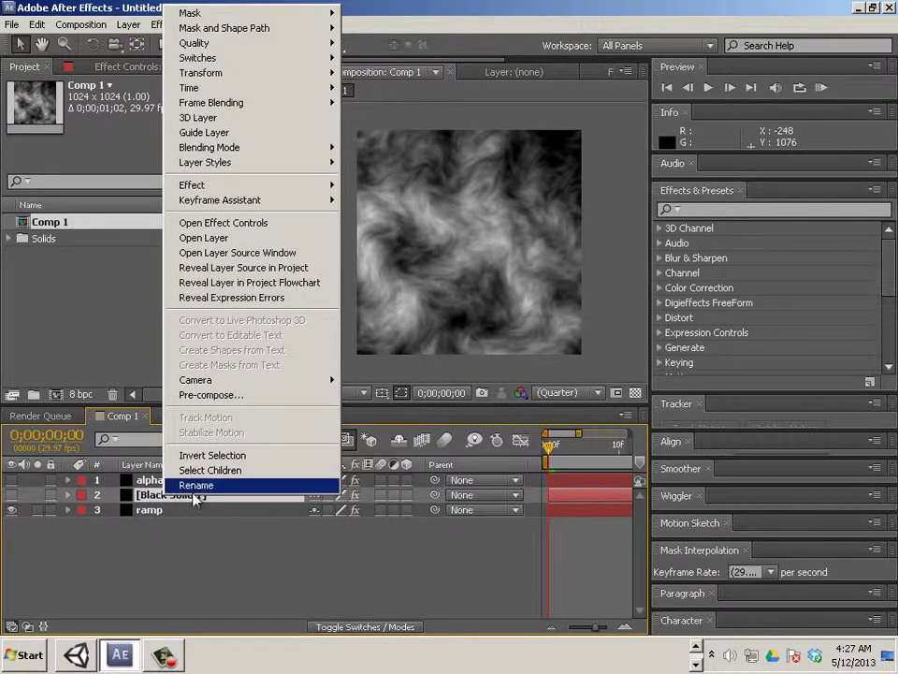
left_click(195, 481)
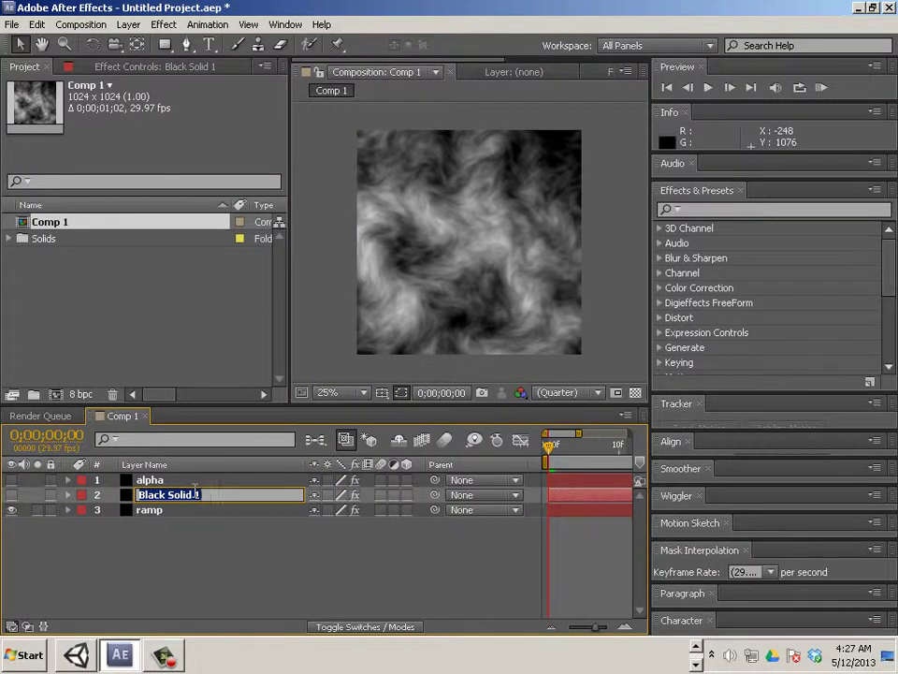
type("color")
key("Return")
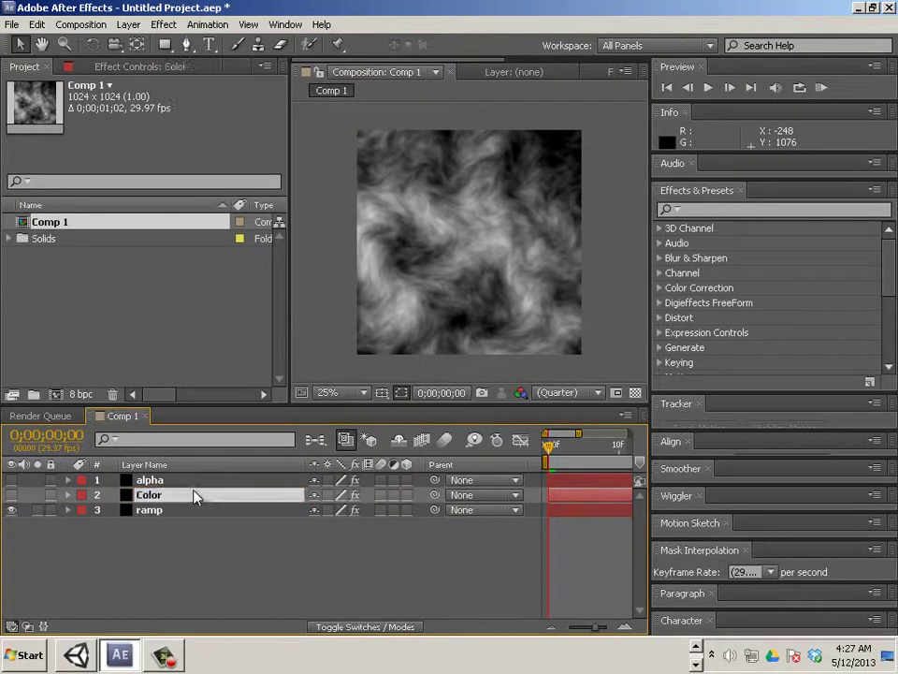
left_click_drag(195, 497, 173, 599)
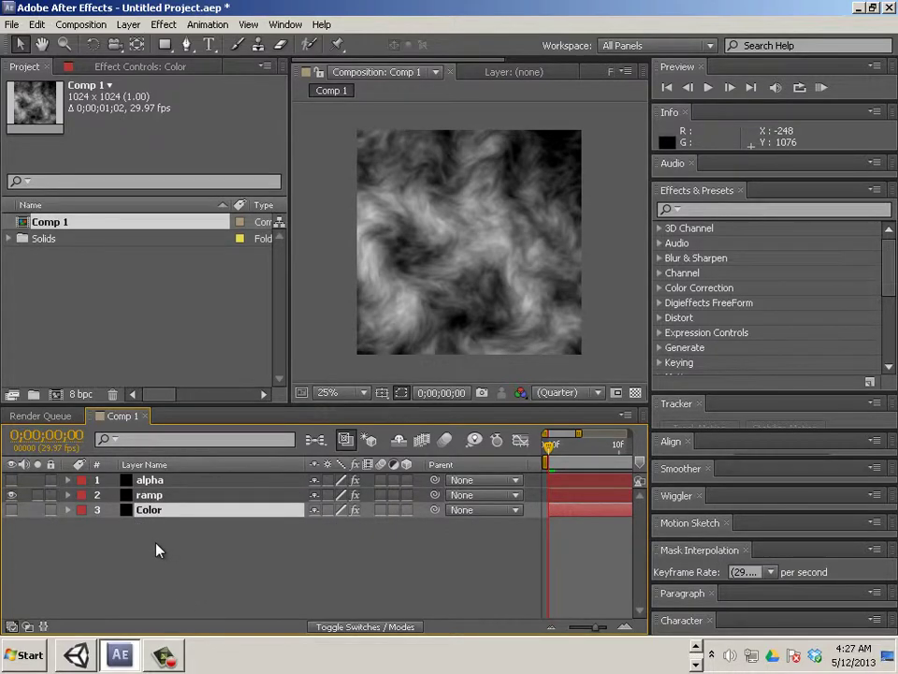
With the ramp layer selected, show animation presets in the effects list and expand the Animation Presets category
left_click(187, 495)
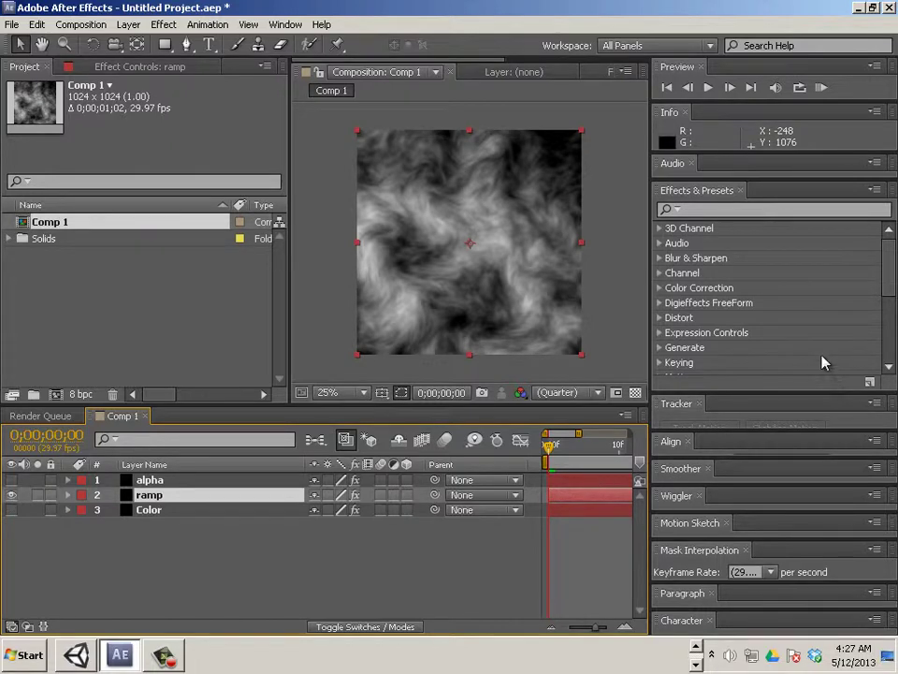
left_click(875, 193)
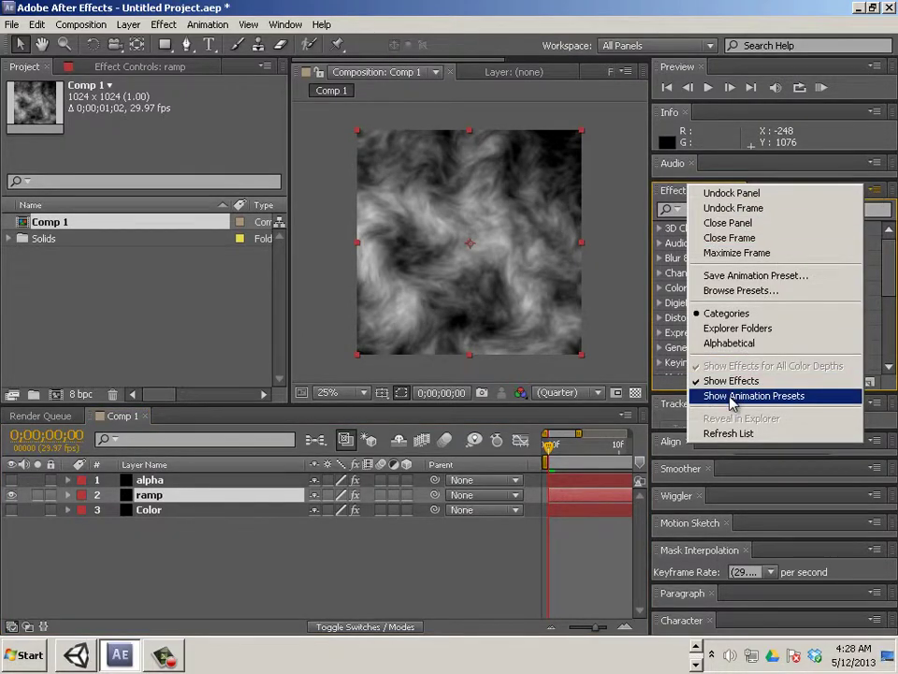
left_click(765, 395)
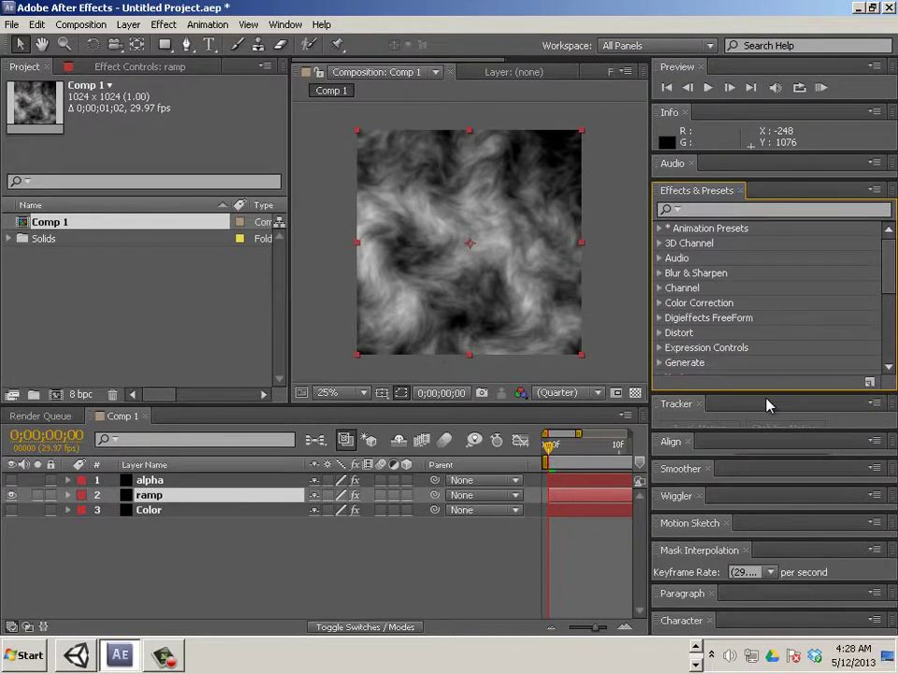
left_click(660, 230)
scroll(688, 258, "down", 3)
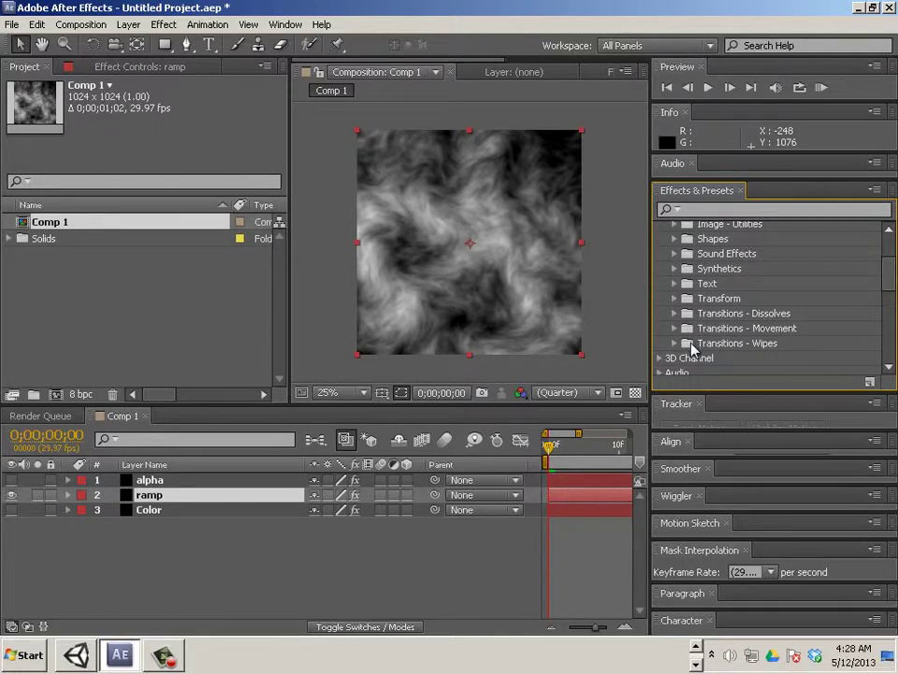
scroll(693, 351, "up", 3)
Find the Colorize - gold dip preset by searching for "col", apply it to the ramp layer and scrub to 0;00;00;25
left_click(711, 209)
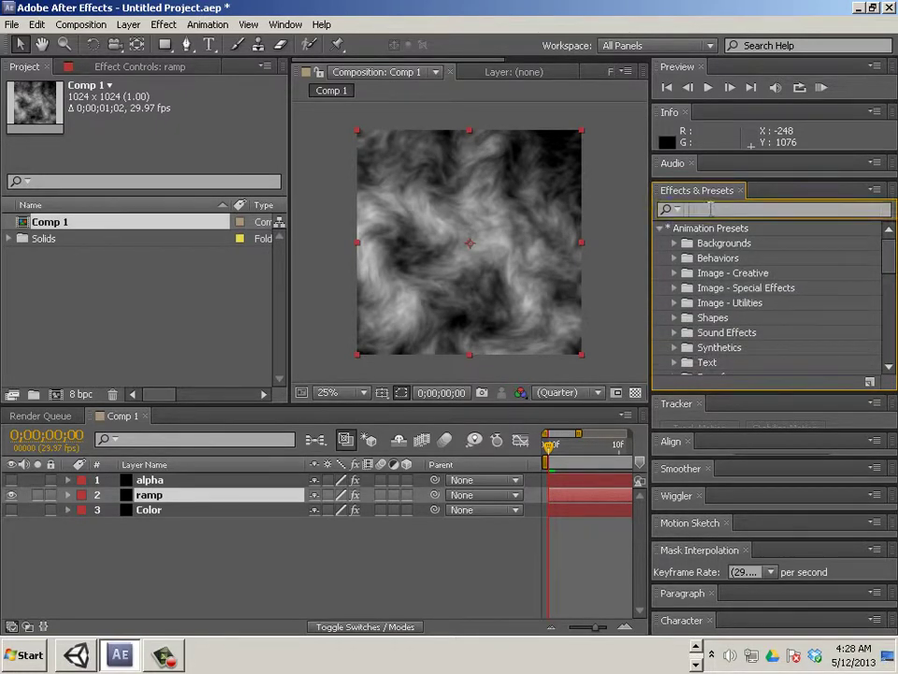
type("col")
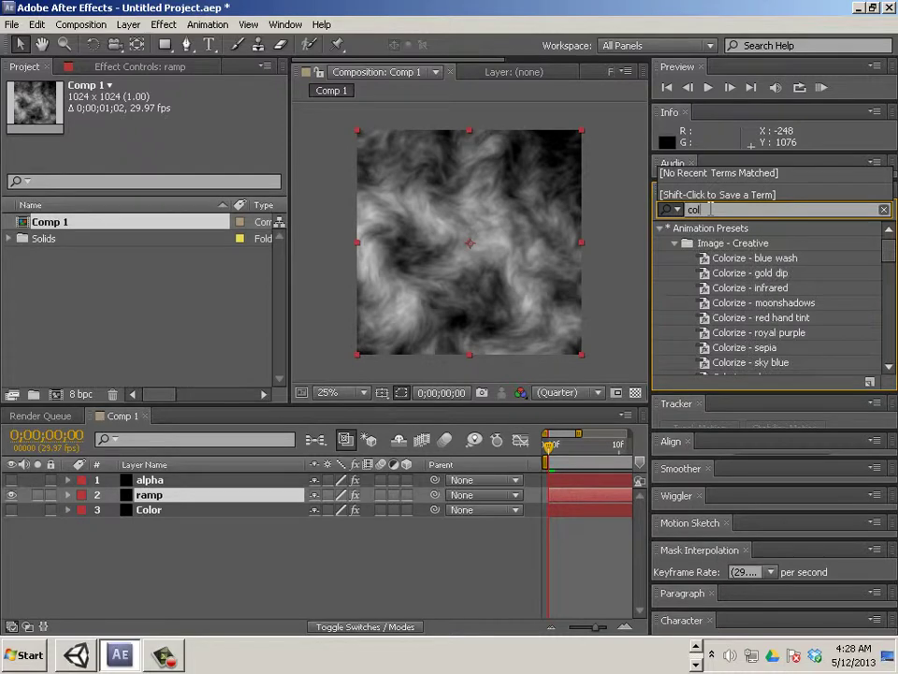
left_click(773, 277)
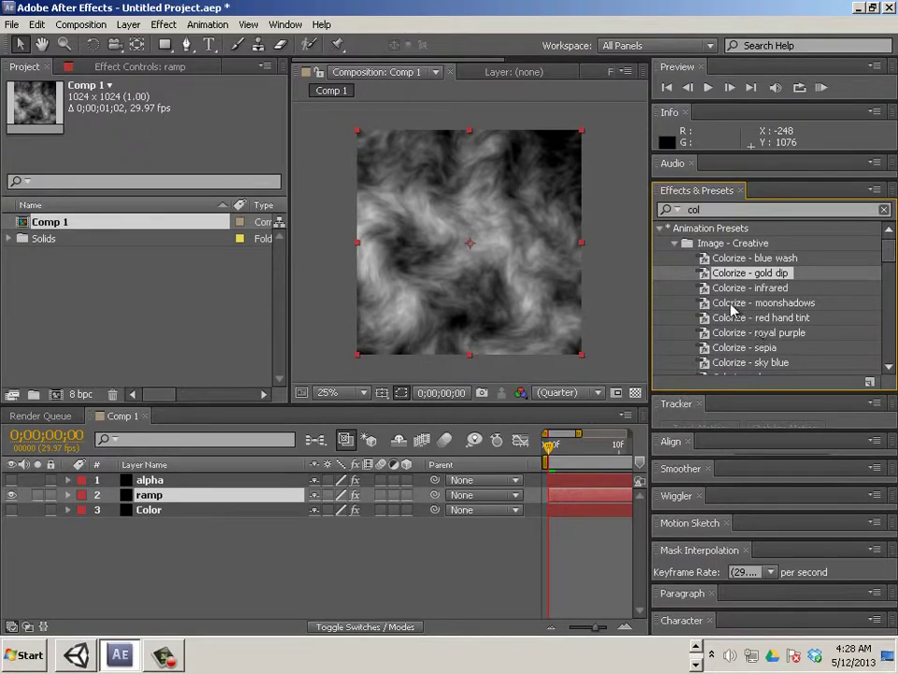
left_click_drag(740, 273, 510, 277)
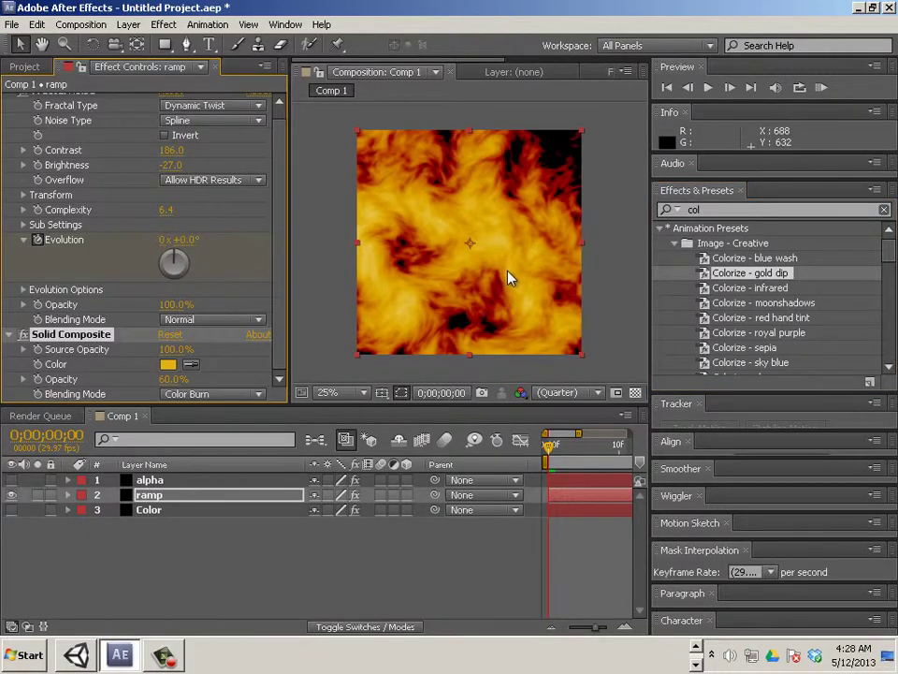
left_click_drag(549, 446, 577, 455)
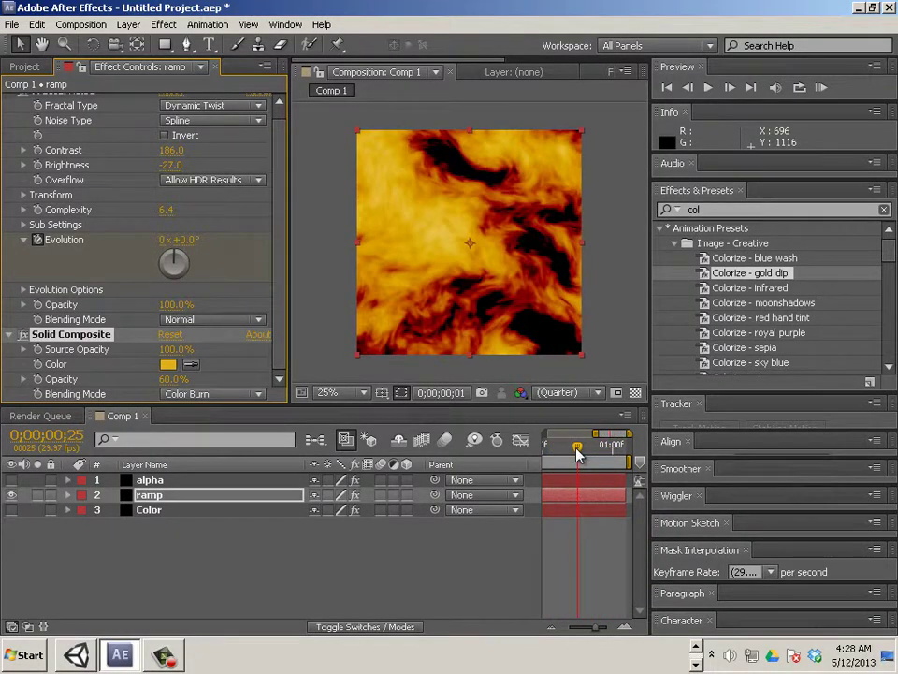
Hide ramp while showing Color and applying the Colorize - gold dip preset to it, ending with both layers visible
left_click(11, 494)
left_click(11, 510)
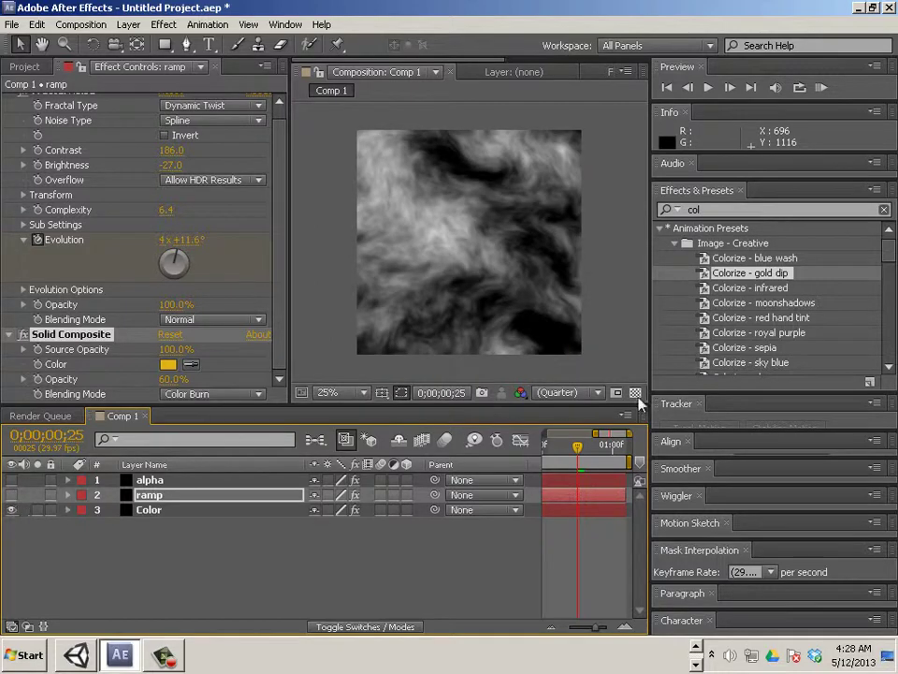
left_click_drag(730, 274, 495, 341)
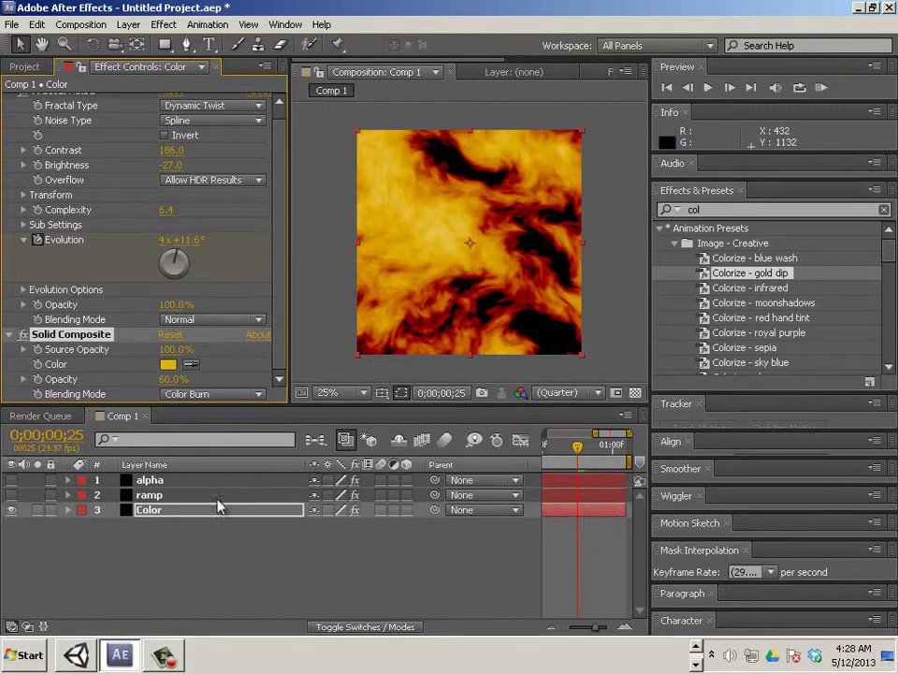
left_click(13, 494)
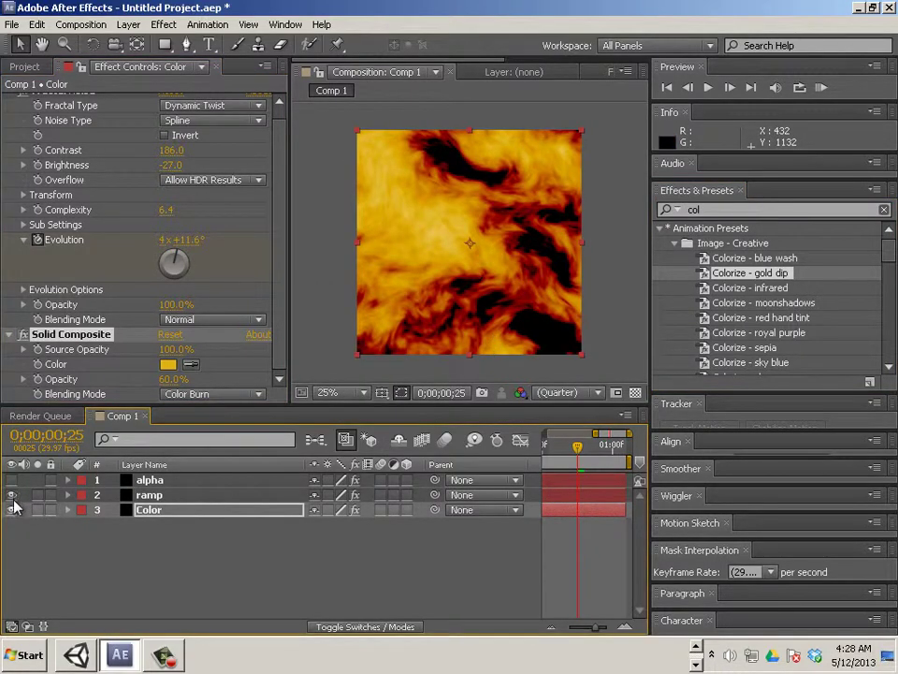
left_click(12, 495)
left_click(13, 495)
Collapse the settings of the ramp layer's Fractal Noise and Solid Composite effects
left_click(217, 495)
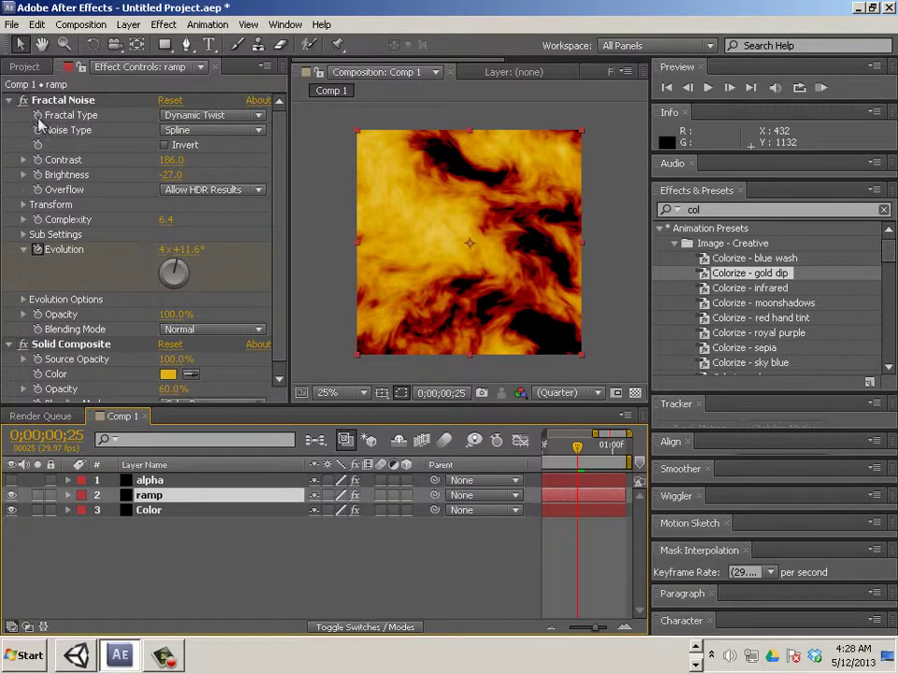
left_click(9, 100)
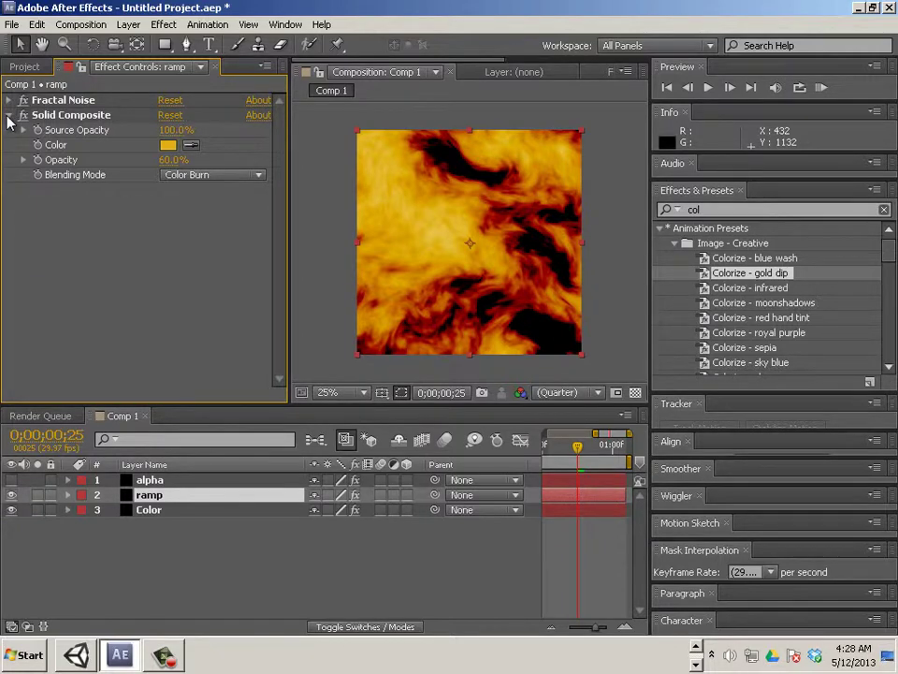
left_click(8, 116)
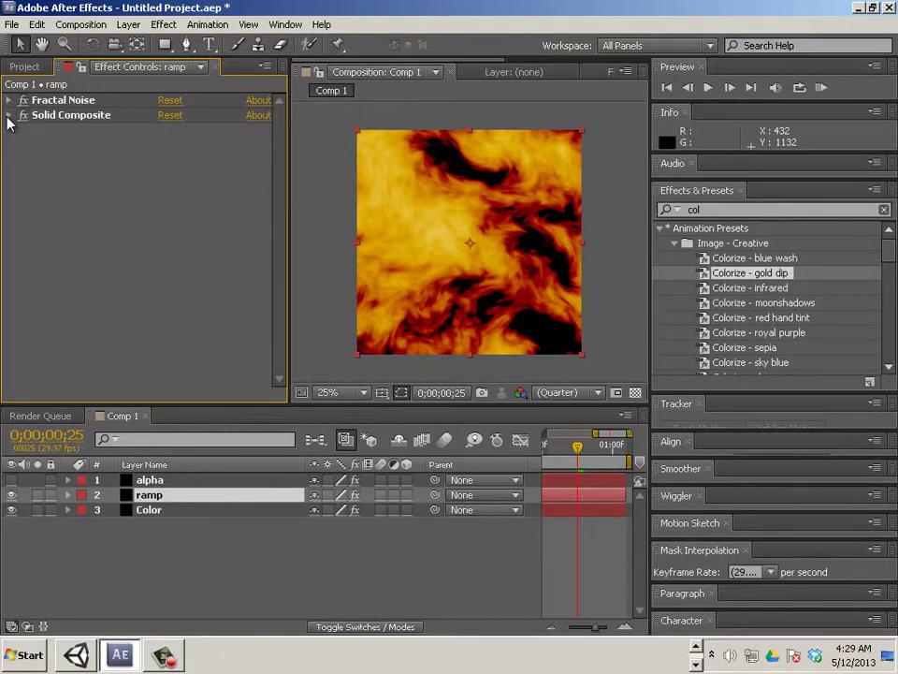
Search the effects list for "glow" and apply the Stylize Glow effect to the ramp layer
left_click(712, 209)
type("gol")
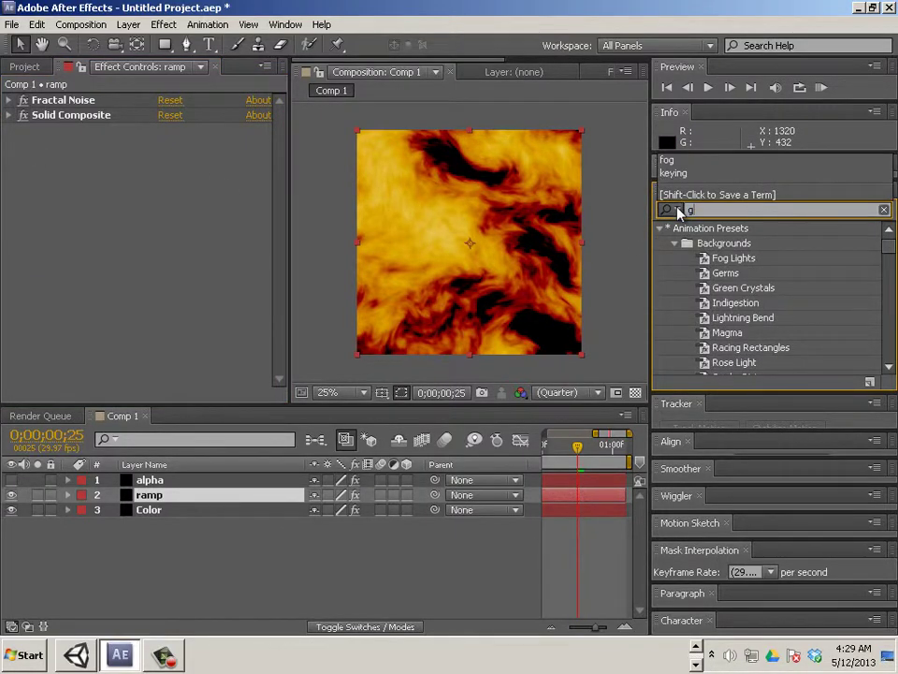
key("BackSpace")
key("BackSpace")
type("low")
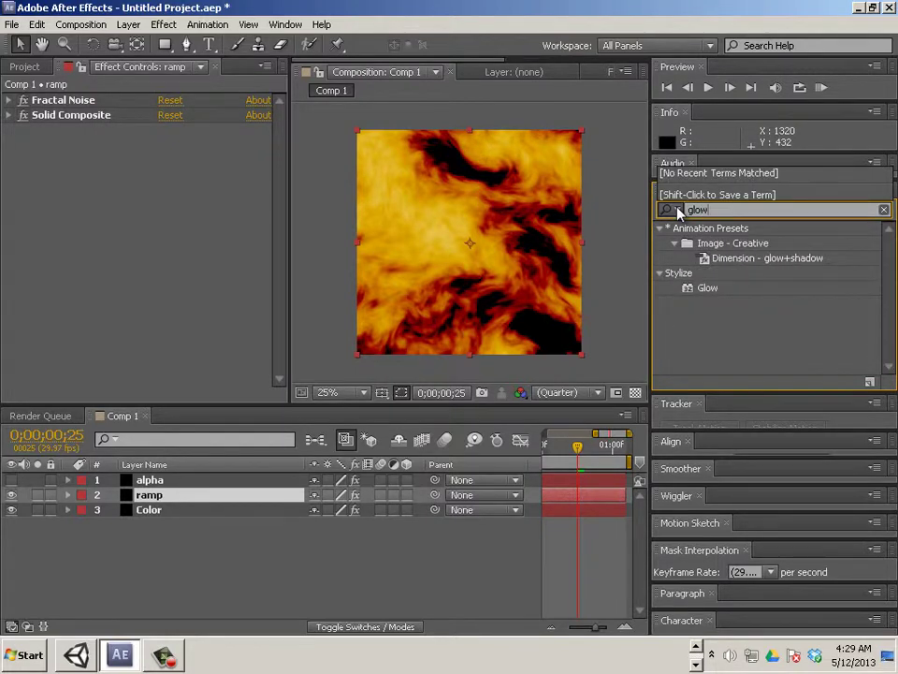
left_click(706, 287)
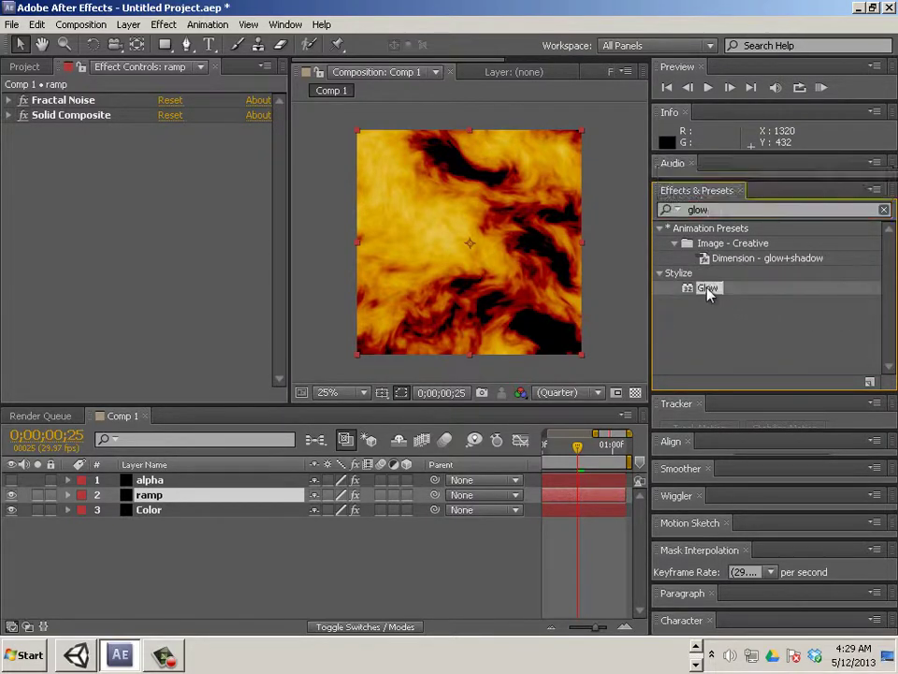
left_click_drag(693, 291, 445, 323)
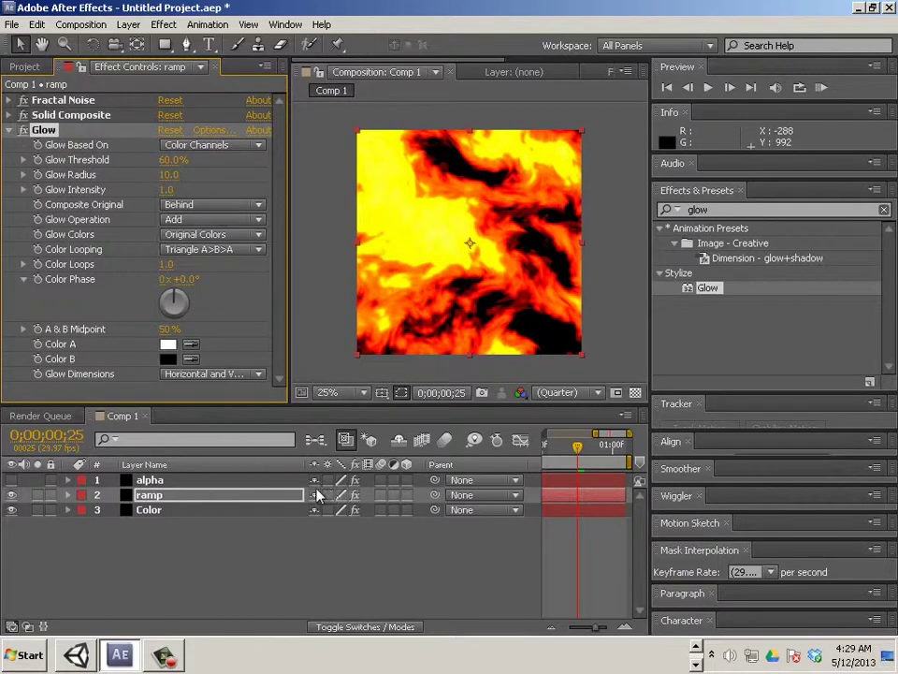
Show the layers' blending mode column and set the ramp layer's mode to Classic Color Dodge
left_click(142, 497)
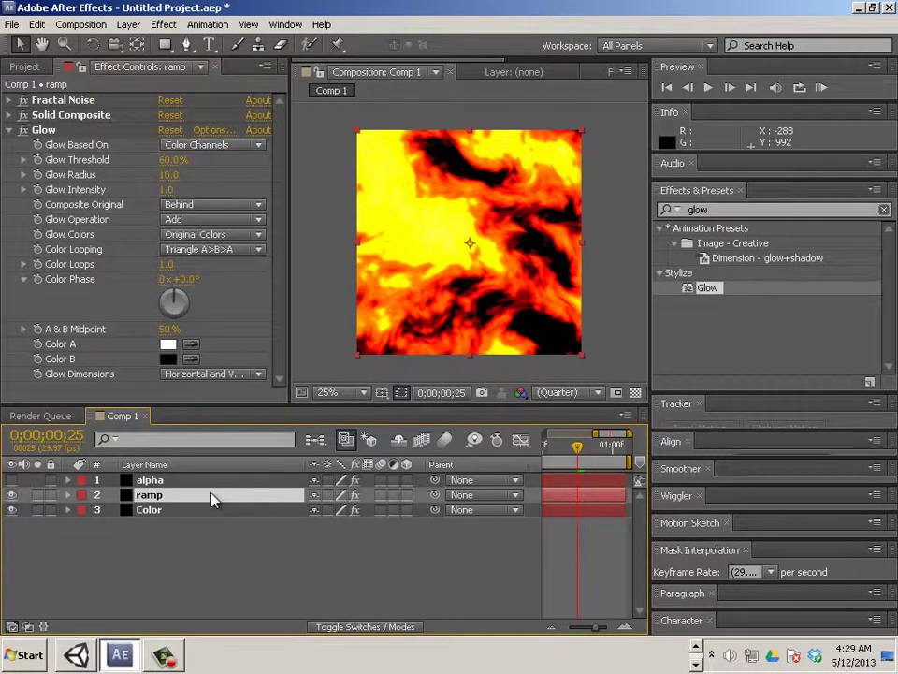
key("F4")
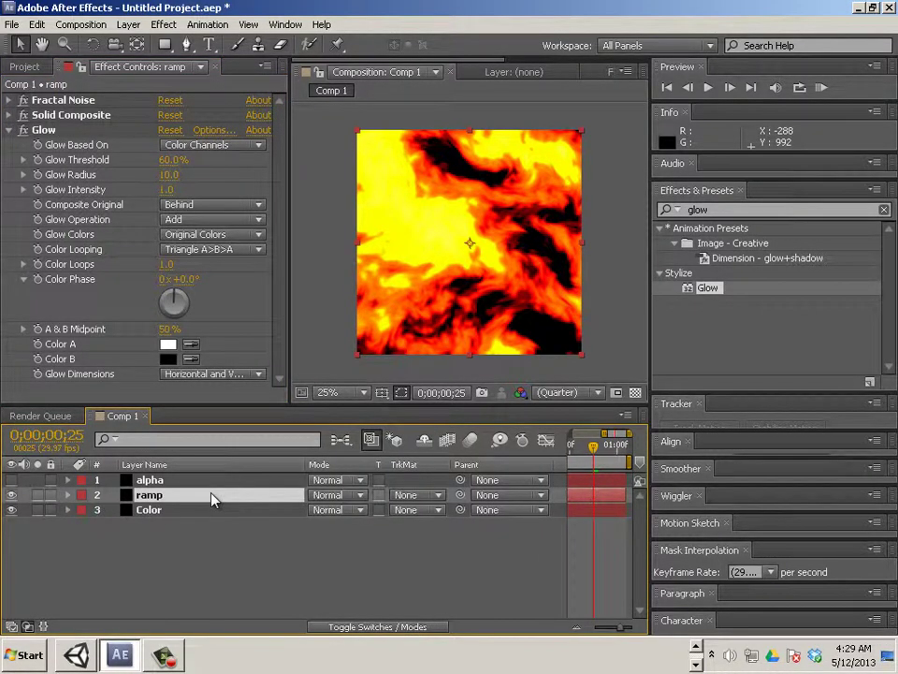
left_click(345, 503)
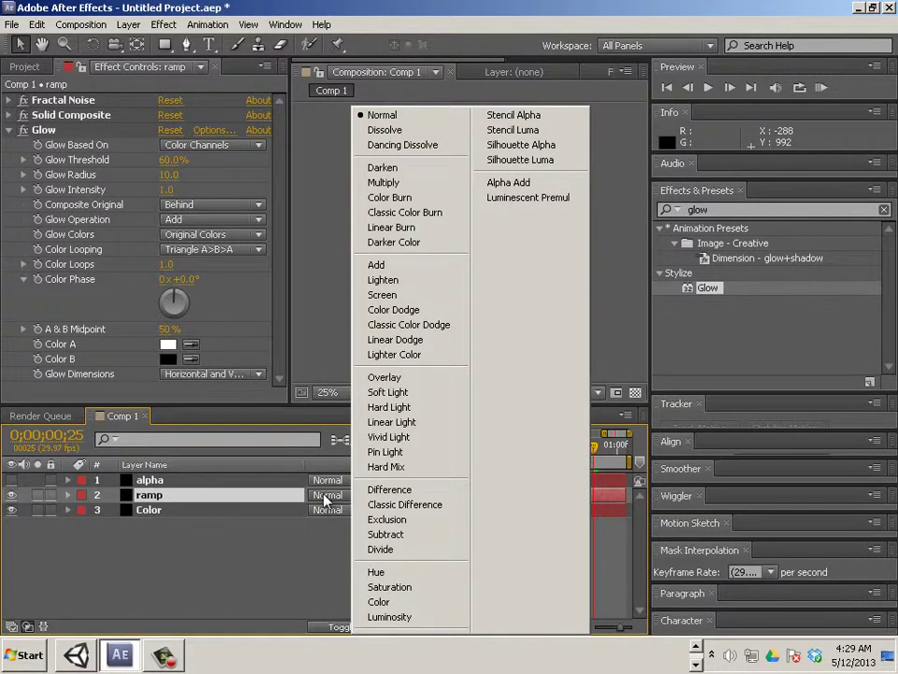
left_click(425, 328)
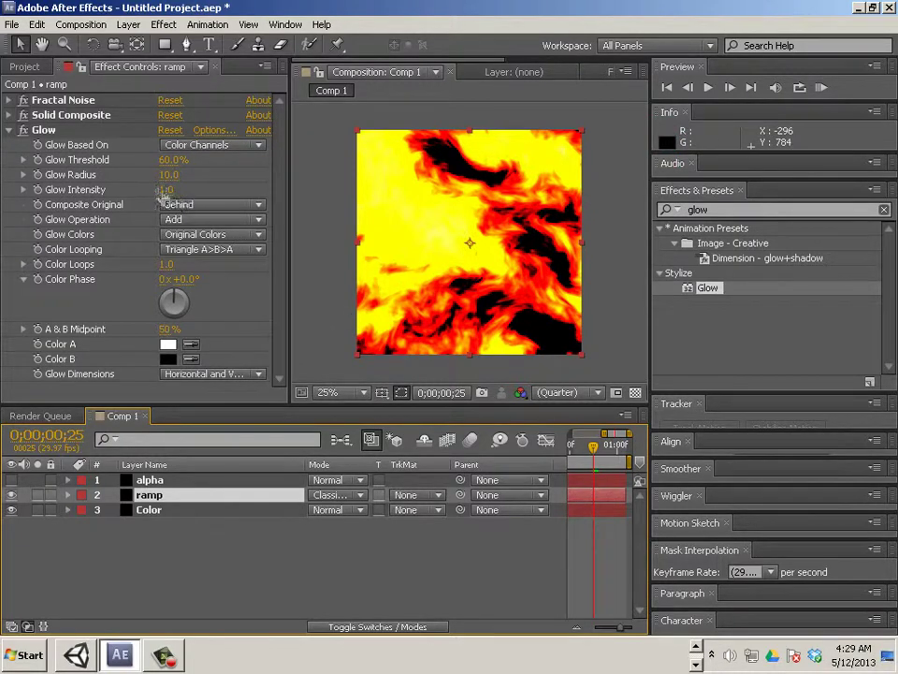
Set the ramp layer's Glow Intensity to 1.7 and preview the animation from an earlier frame
left_click_drag(165, 191, 198, 205)
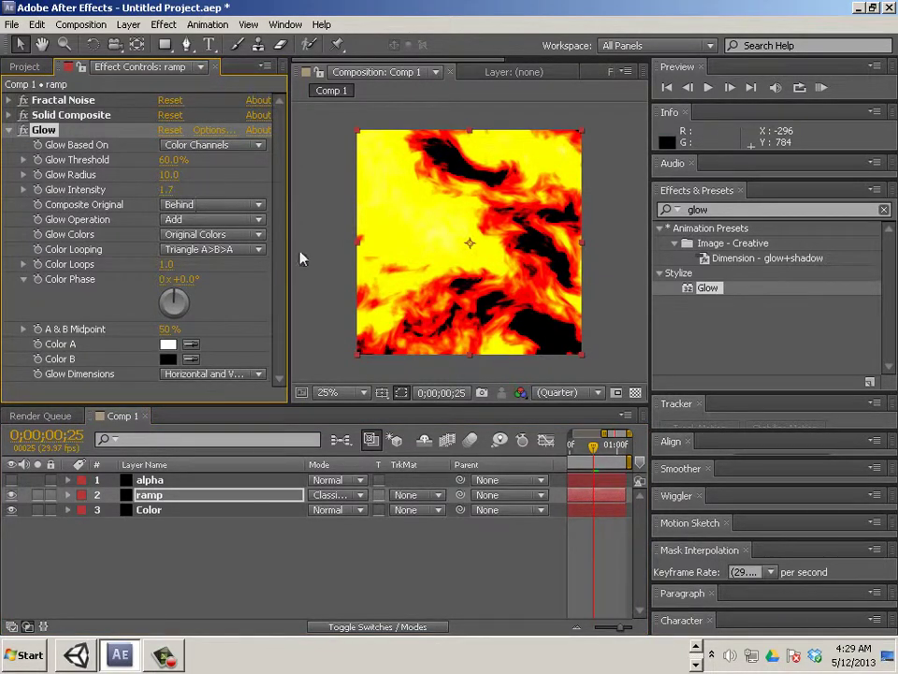
left_click_drag(593, 446, 575, 448)
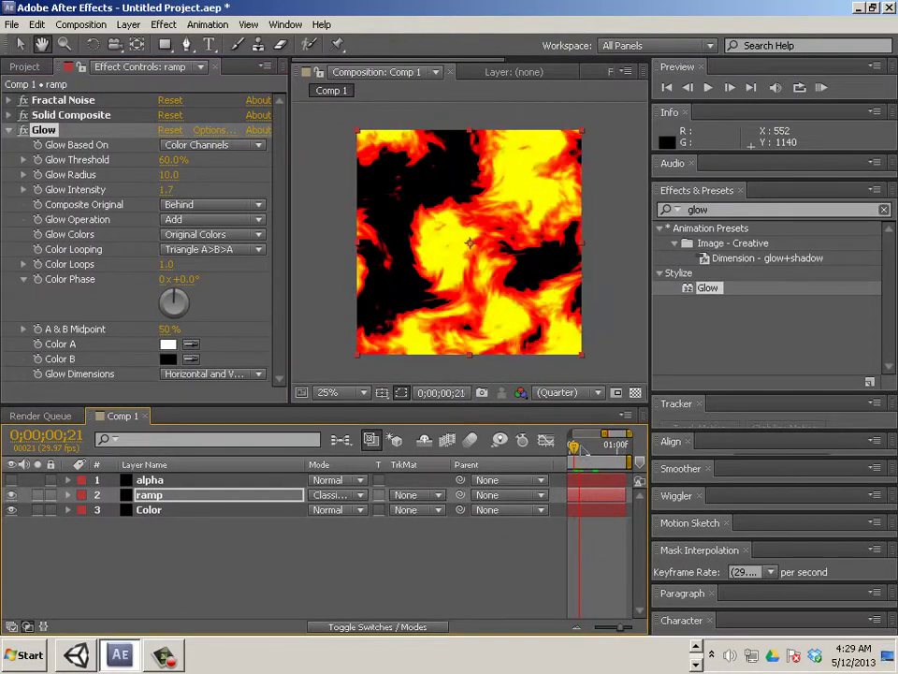
key("space")
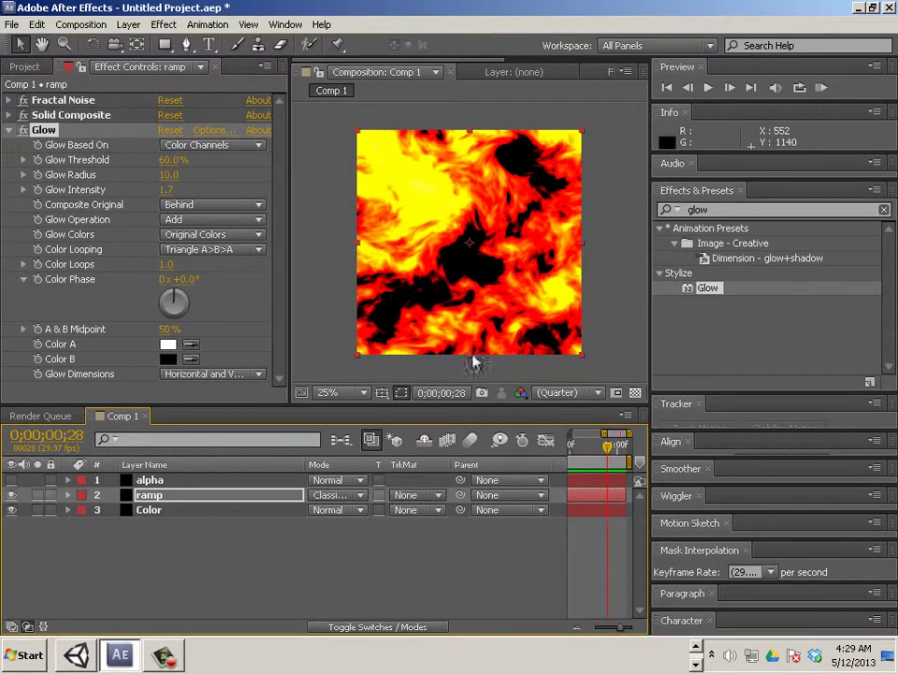
Set the ramp layer's Glow Intensity to 0.9 and its blending mode to Linear Dodge
left_click(93, 192)
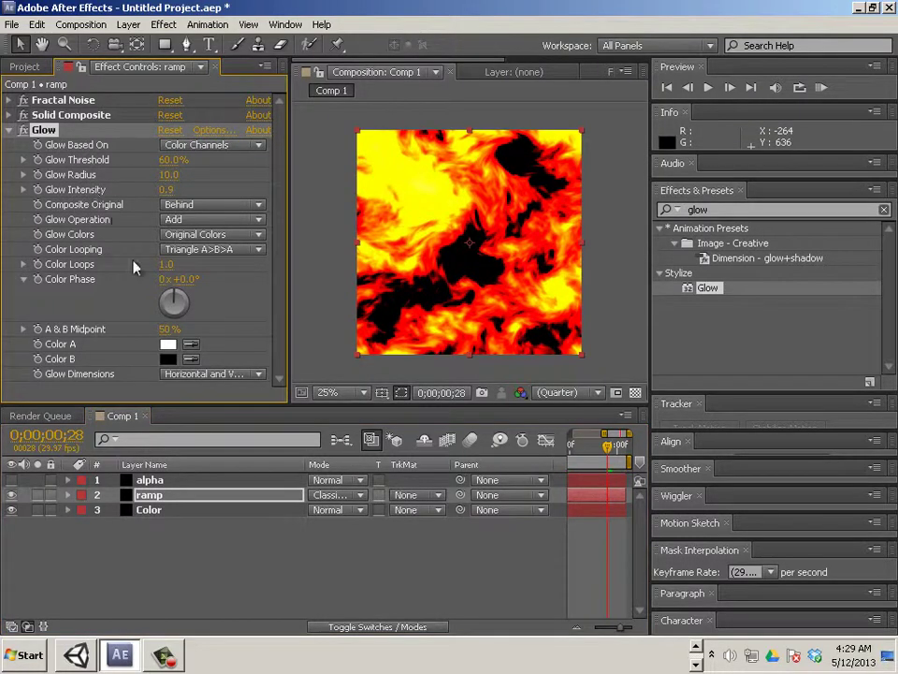
left_click(361, 499)
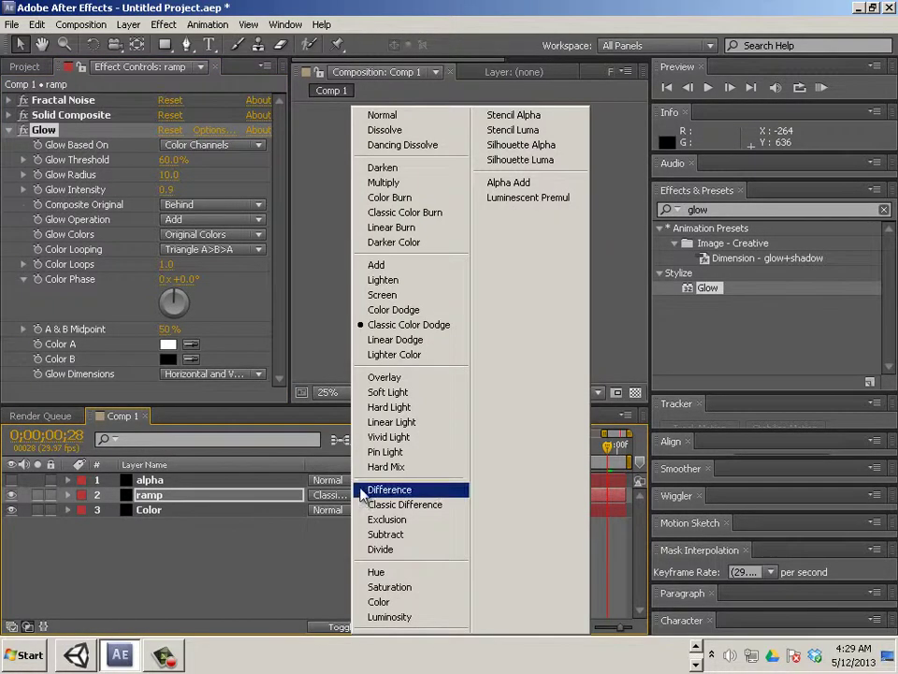
left_click(388, 344)
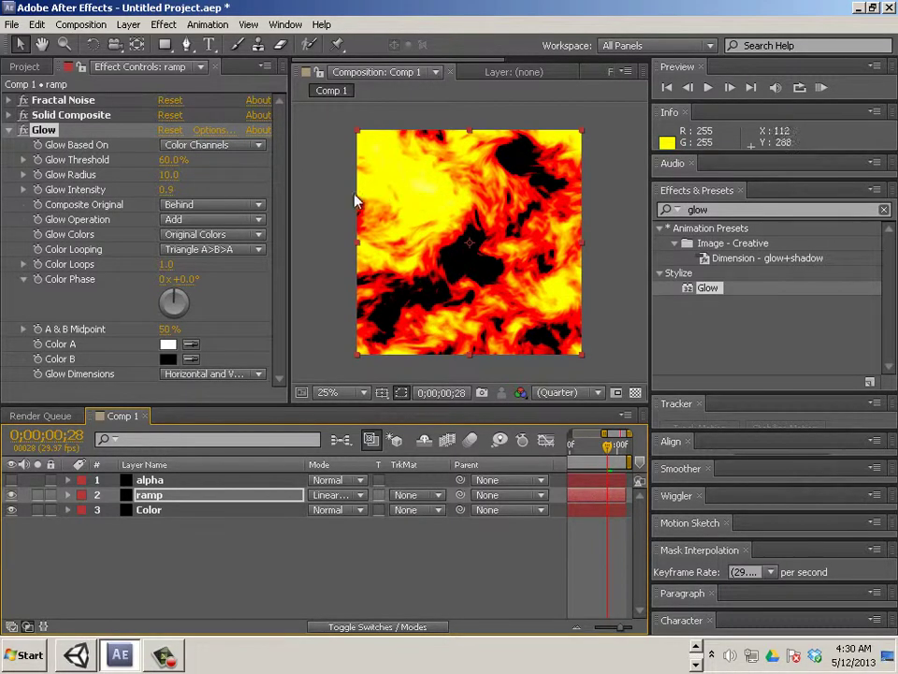
Set the ramp layer's Glow Intensity to 1.6 and preview the fire animation
left_click_drag(166, 189, 210, 202)
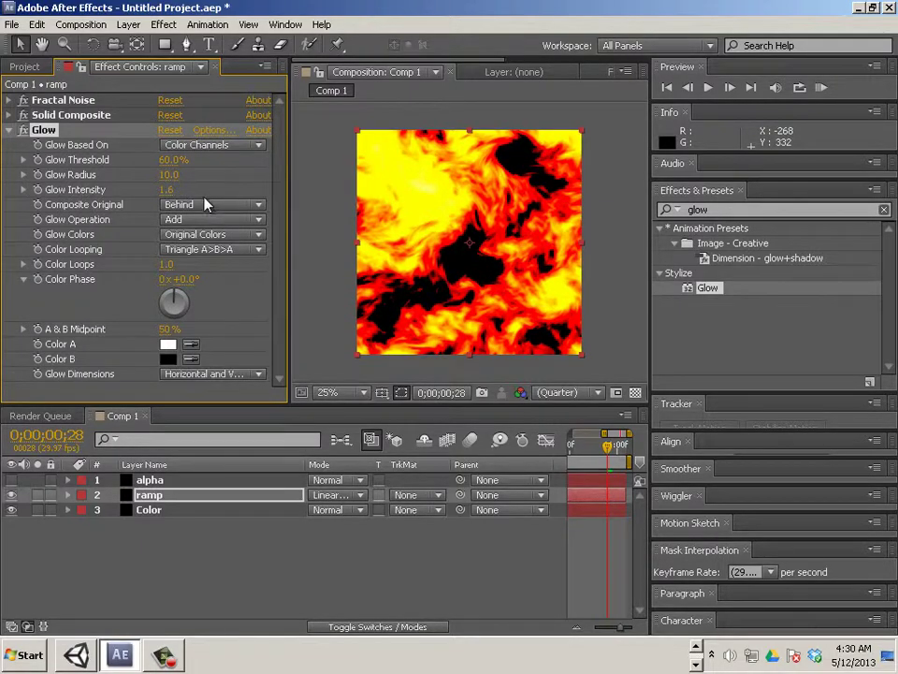
key("space")
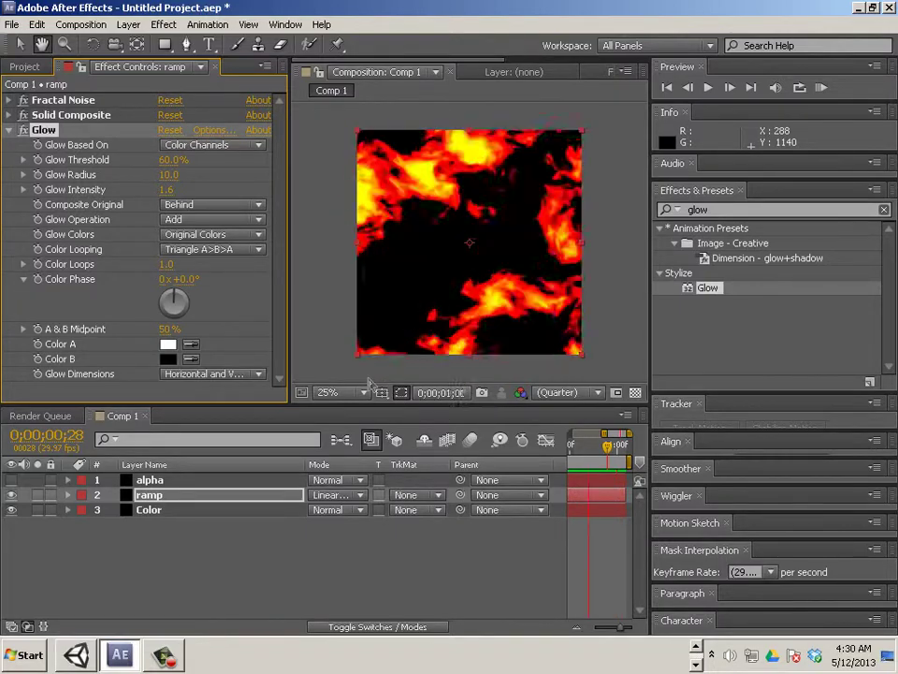
key("v")
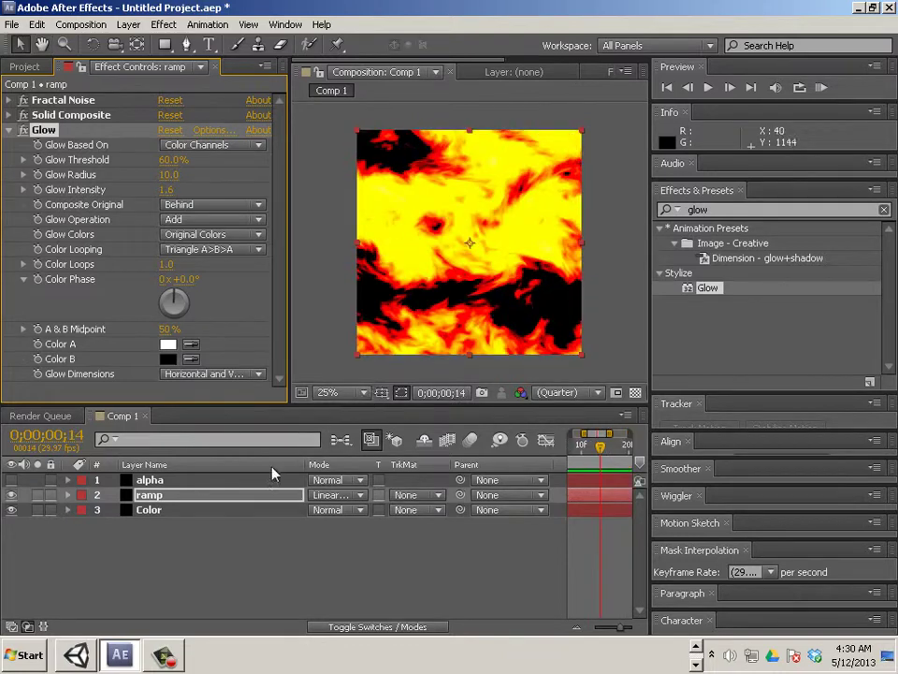
Turn on the transparency grid, make the alpha layer visible and set its blending mode to Stencil Luma
left_click(177, 481)
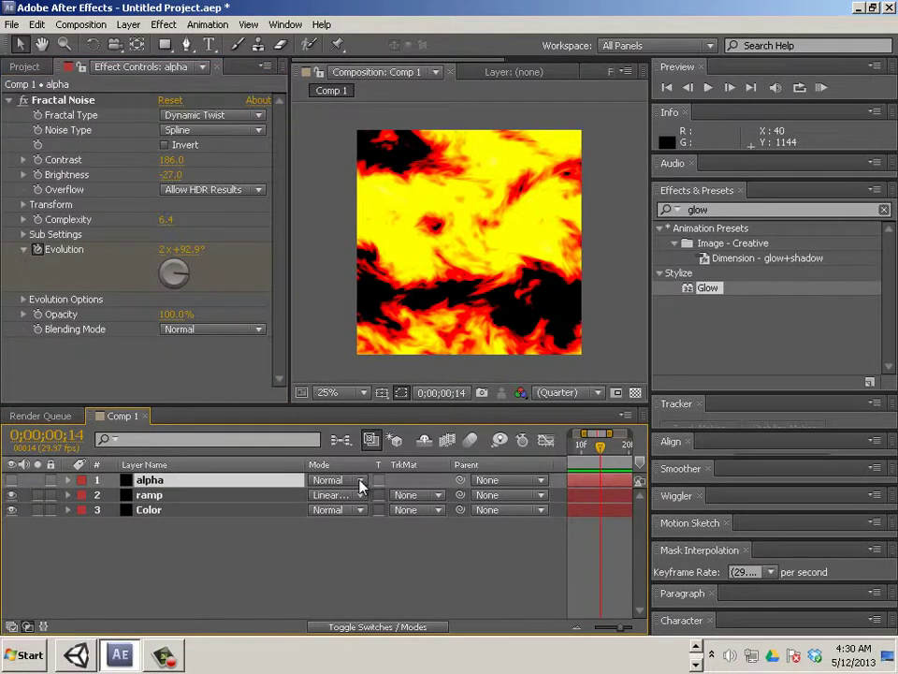
left_click(636, 395)
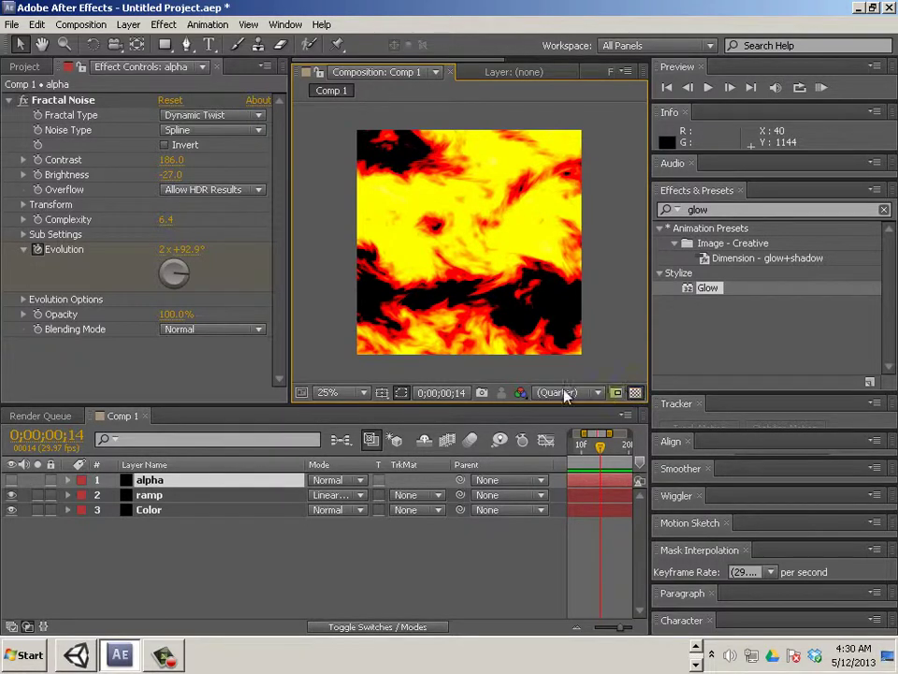
left_click(11, 480)
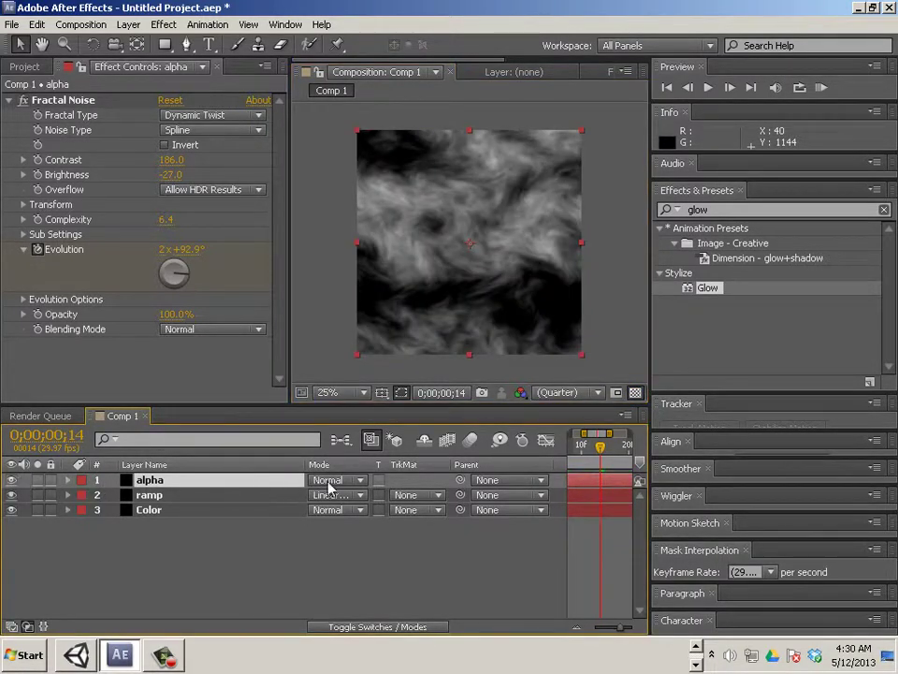
left_click(359, 480)
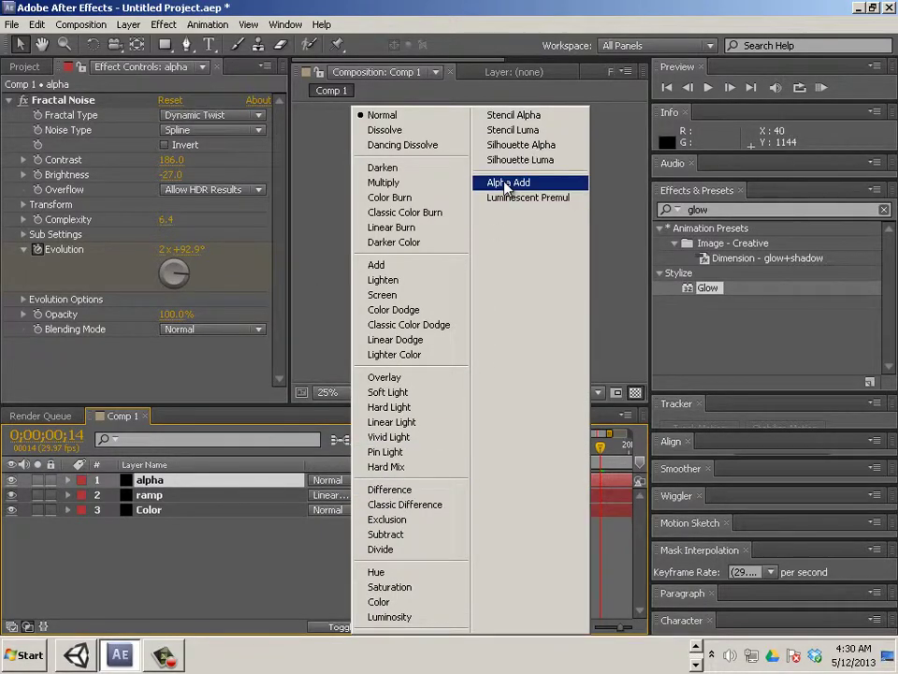
left_click(541, 131)
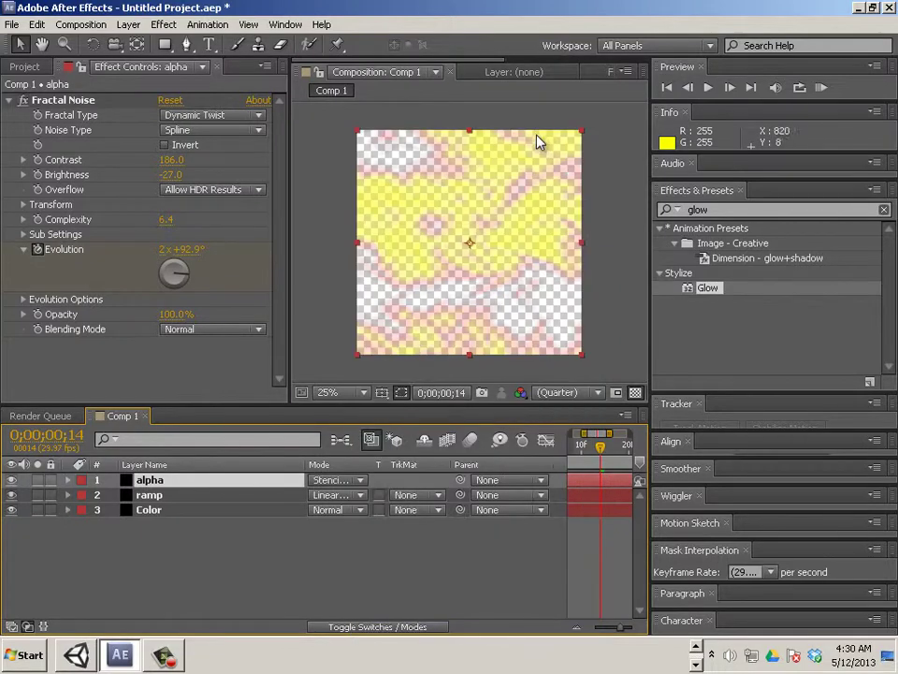
Preview the stenciled fire animation from the first frame and stop at 0;00;00;10
left_click_drag(594, 450, 573, 449)
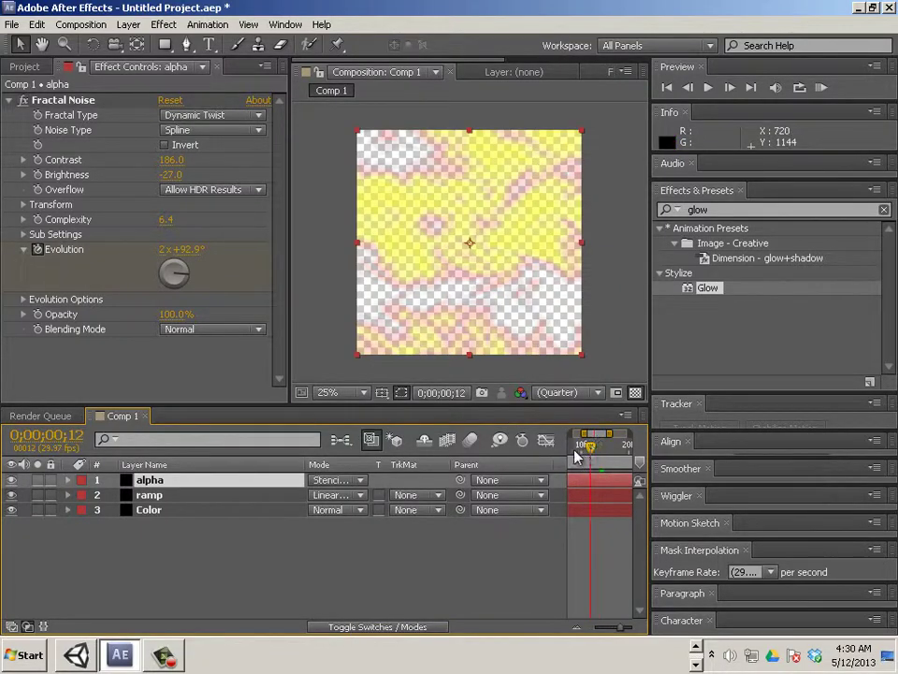
key("space")
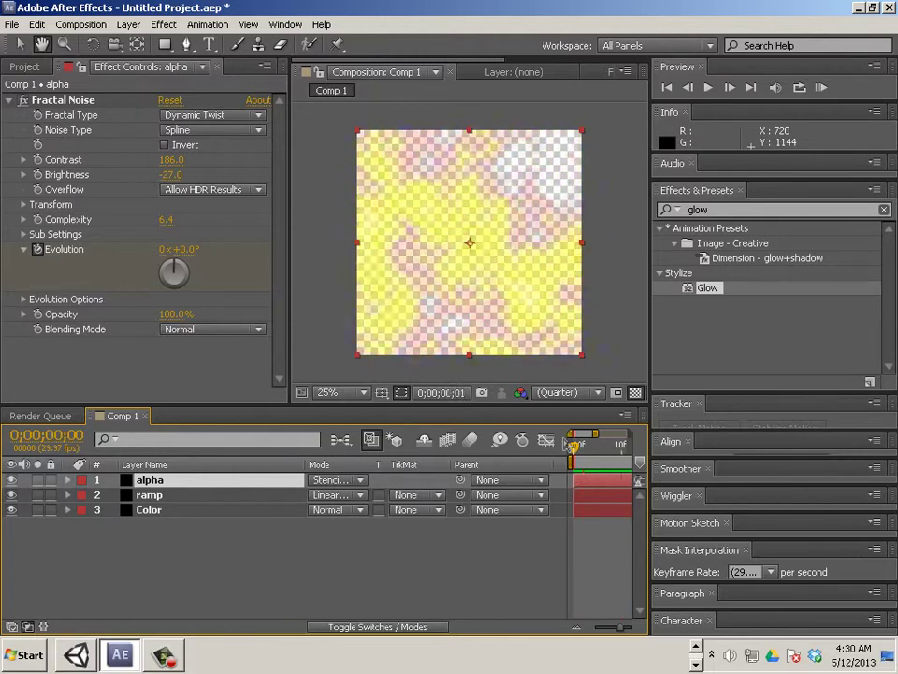
key("space")
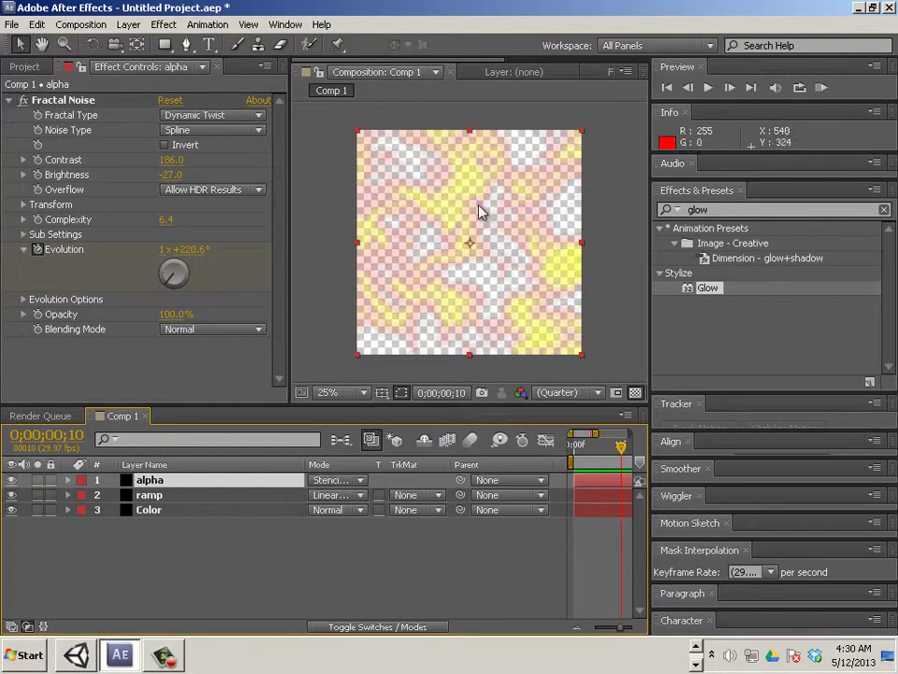
Add a new 1024 x 1024 px solid layer in saturated blue to Comp 1
left_click(186, 532)
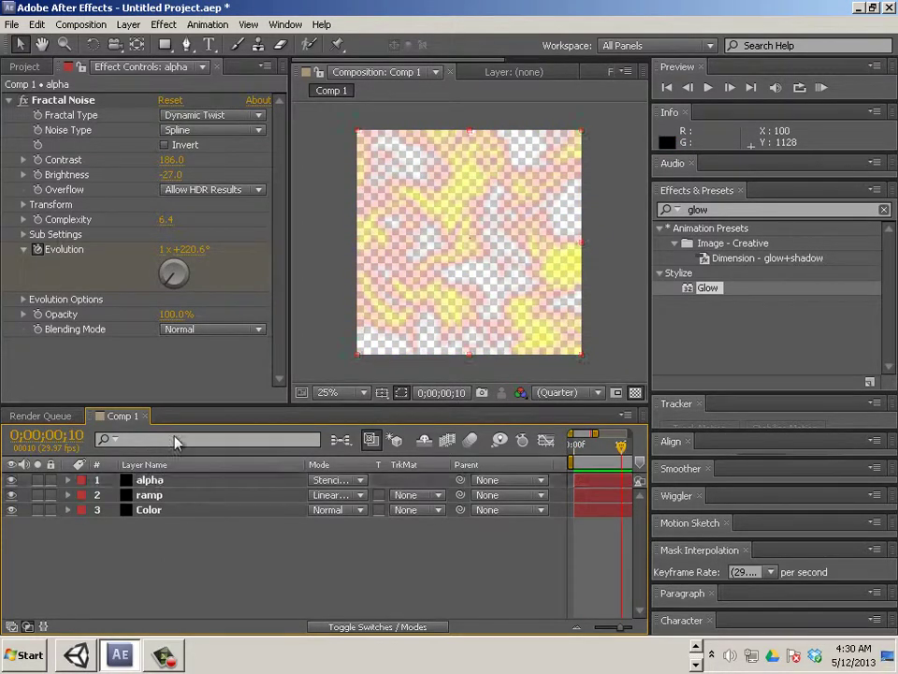
left_click(128, 24)
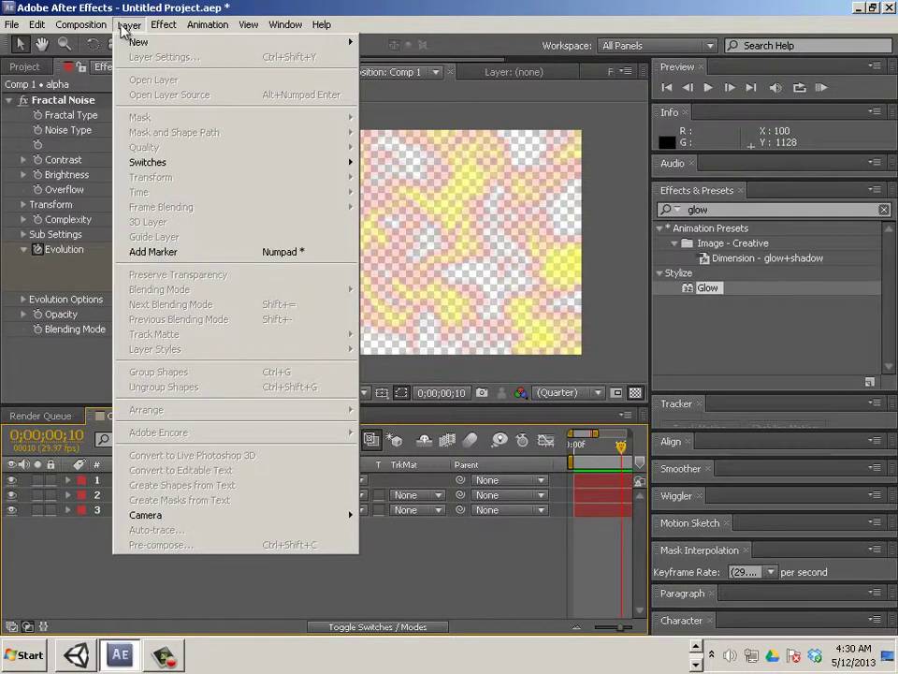
mouse_move(131, 41)
left_click(435, 57)
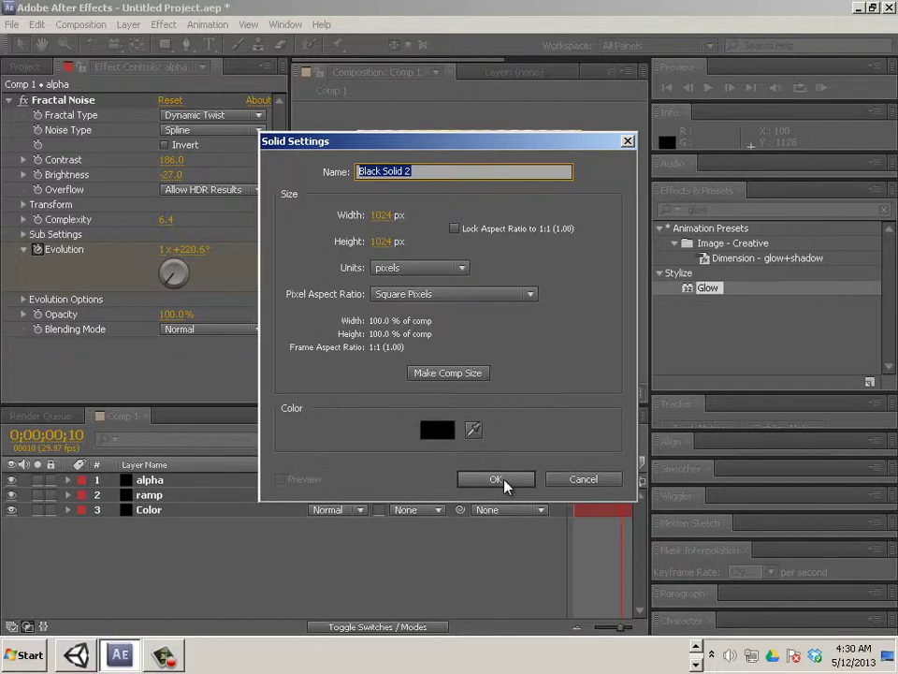
left_click(447, 432)
left_click(484, 263)
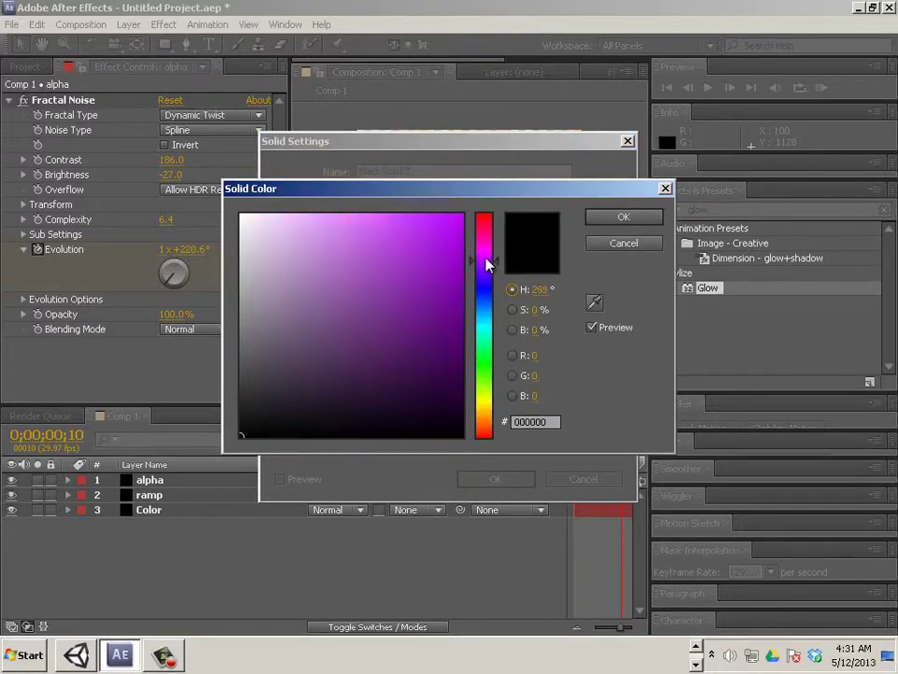
left_click(481, 292)
left_click(463, 242)
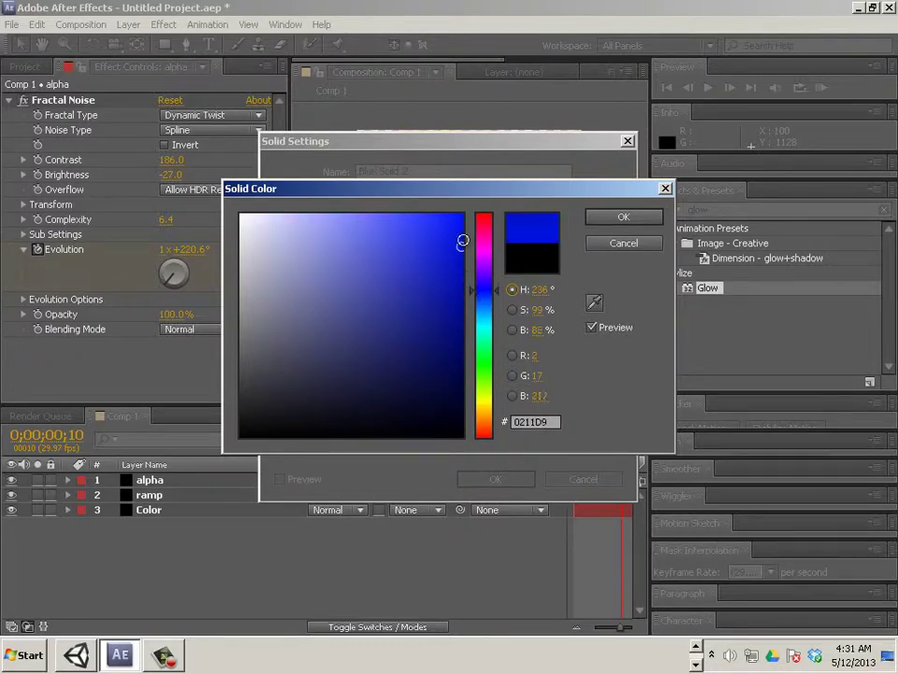
left_click_drag(462, 241, 473, 216)
left_click(595, 218)
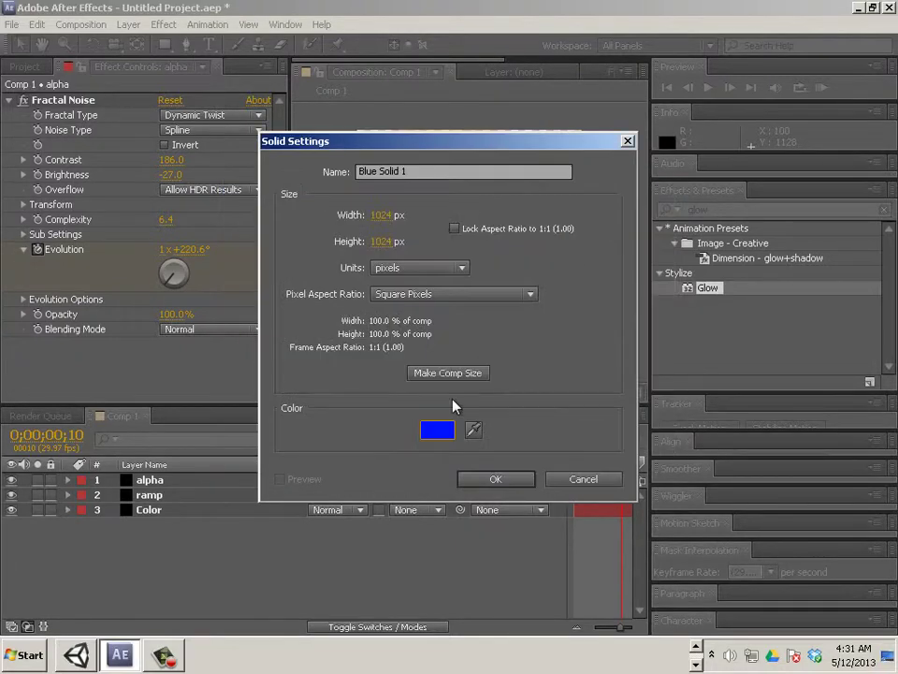
left_click(486, 478)
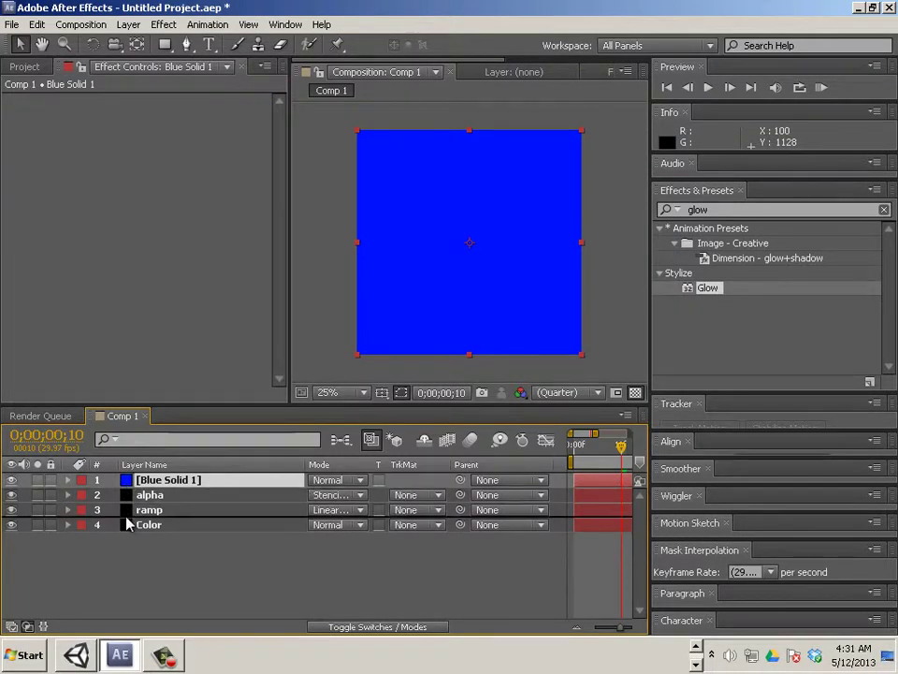
Try the blue solid at the bottom and the top of the layer stack, and delete it
key("ctrl+shift+bracketleft")
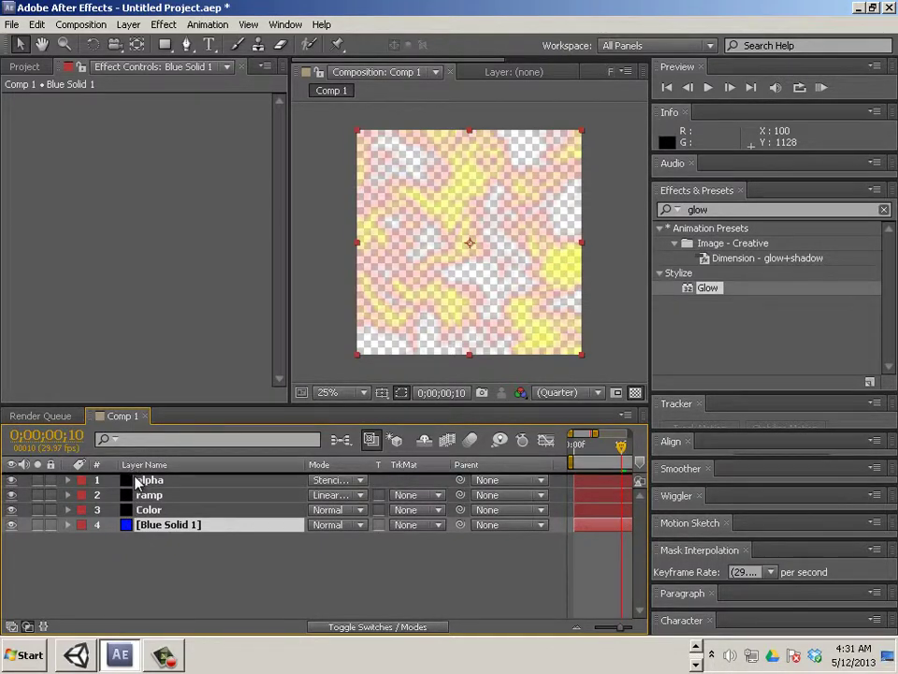
key("ctrl+shift+bracketright")
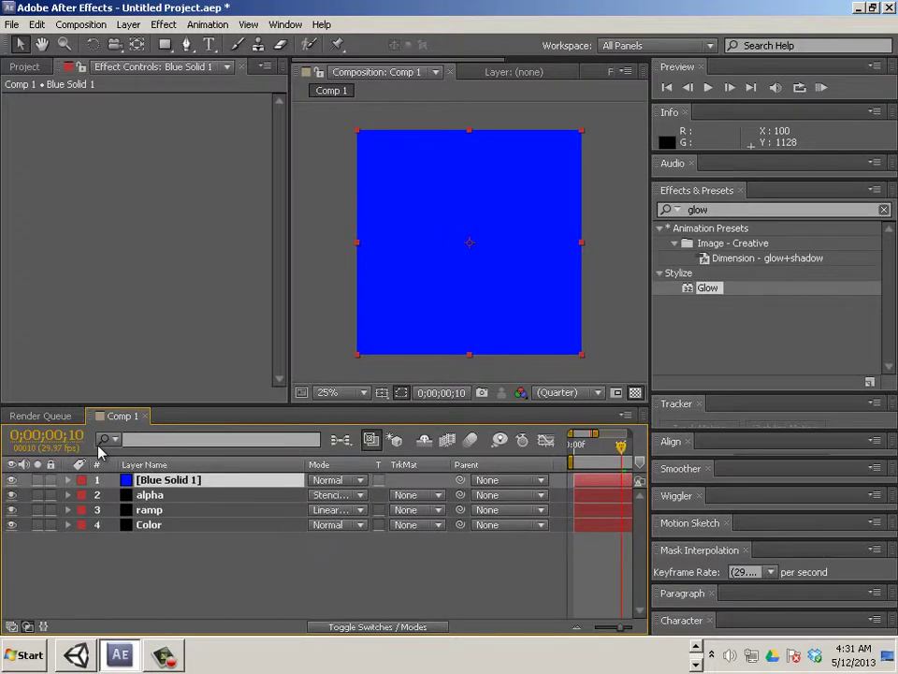
key("Delete")
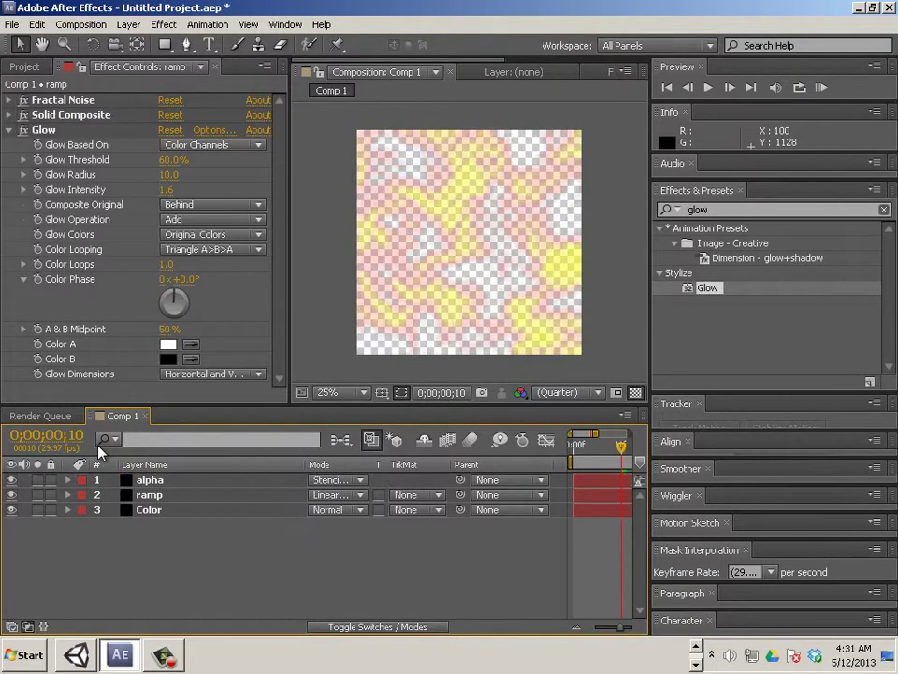
With the transparency grid off, set the alpha layer's Fractal Noise contrast to 238 and, at 0;00;00;04, its brightness to -4
left_click(176, 480)
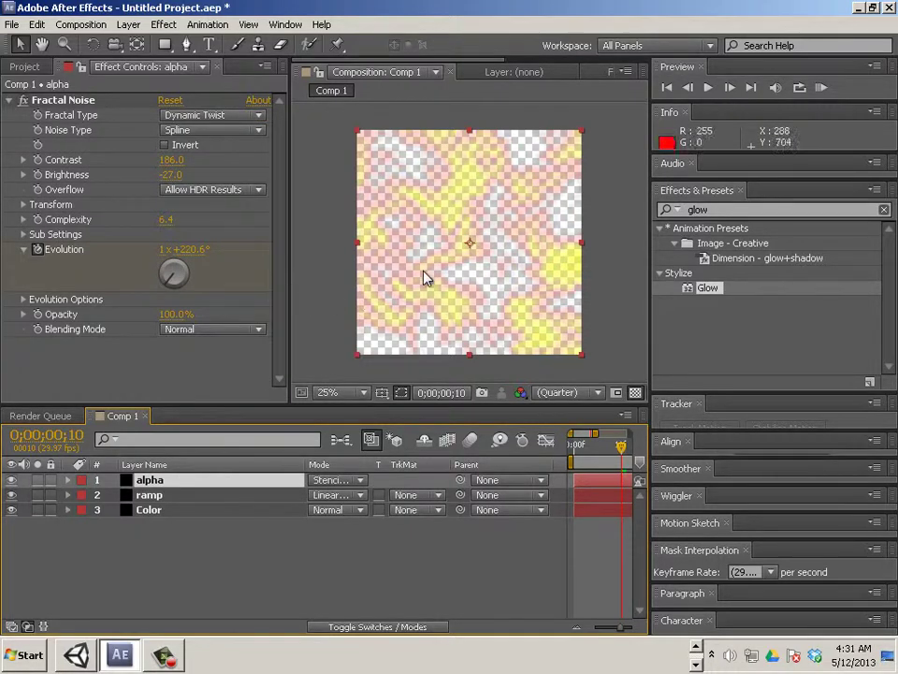
left_click(634, 394)
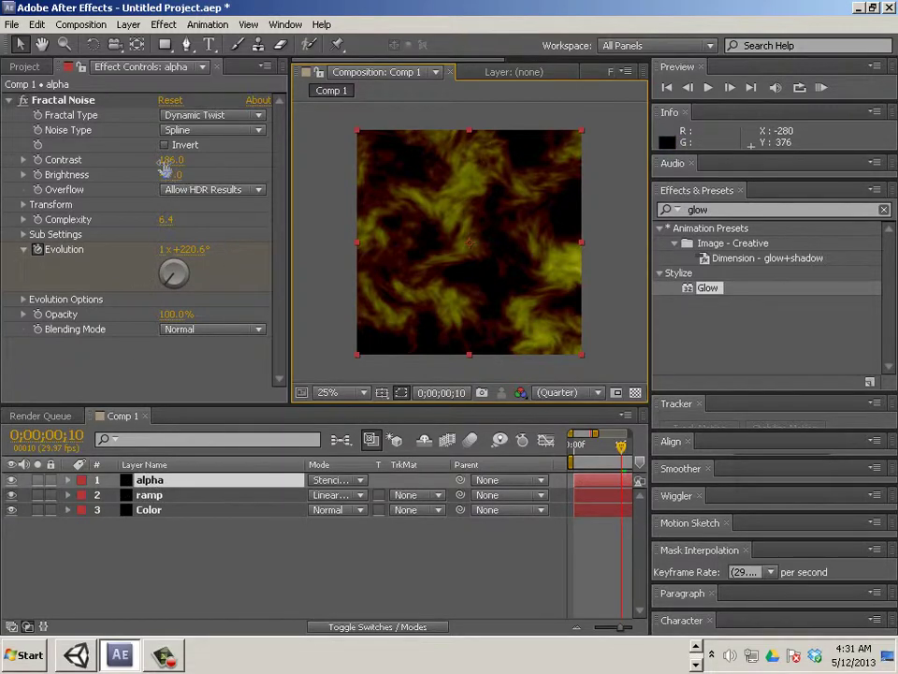
left_click_drag(172, 160, 218, 175)
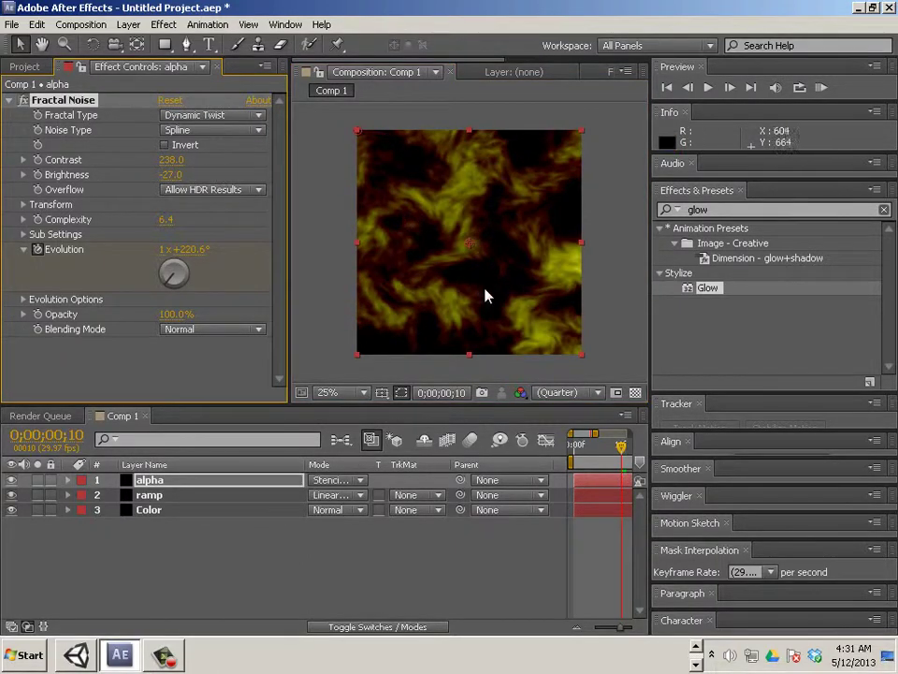
left_click(604, 447)
mouse_move(605, 453)
left_mouse_down()
mouse_move(584, 446)
mouse_move(593, 449)
left_mouse_up()
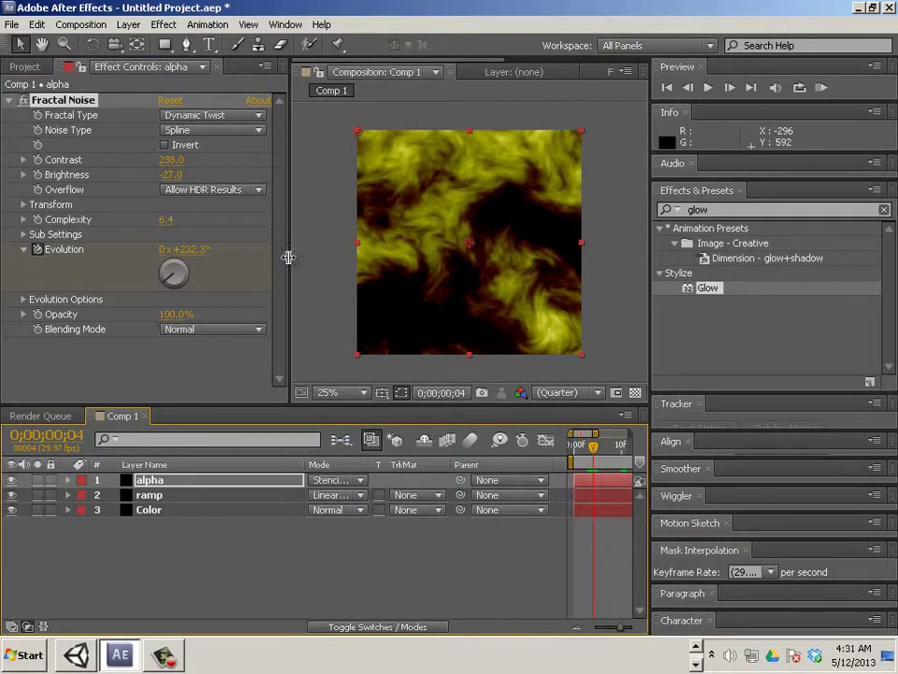
mouse_move(171, 174)
left_mouse_down()
mouse_move(155, 175)
mouse_move(214, 181)
mouse_move(155, 178)
left_mouse_up()
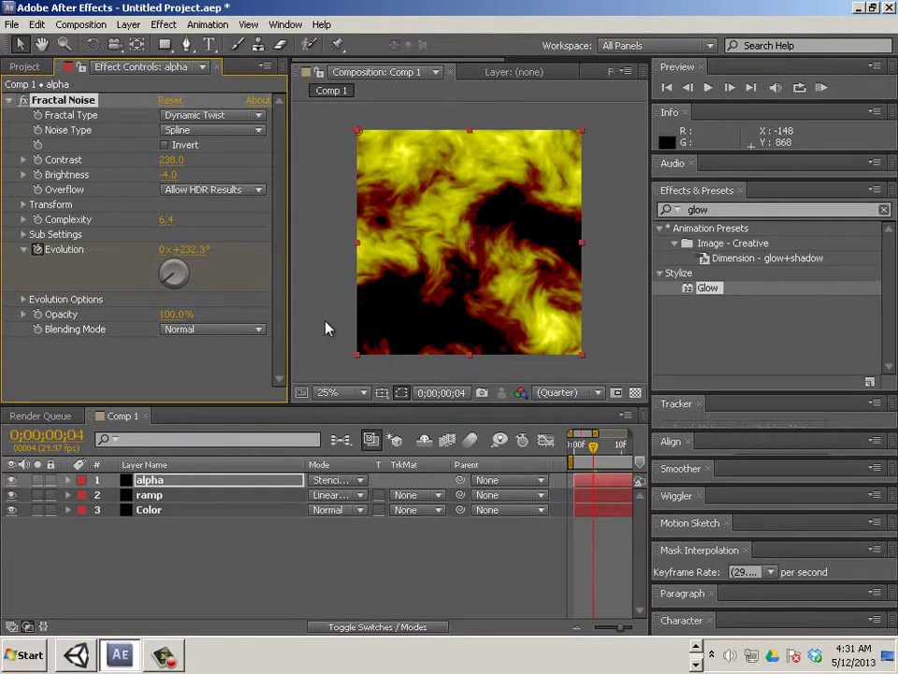
Preview the fire animation from the first frame, stop at 0;00;00;18 and turn the transparency grid back on
left_click_drag(581, 443, 574, 449)
key("space")
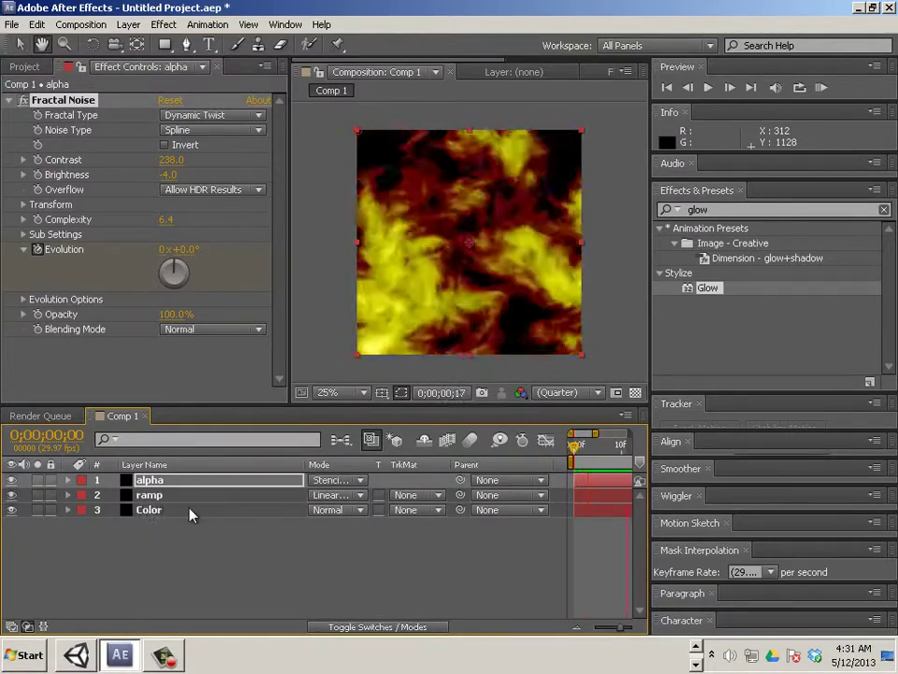
key("space")
left_click(634, 393)
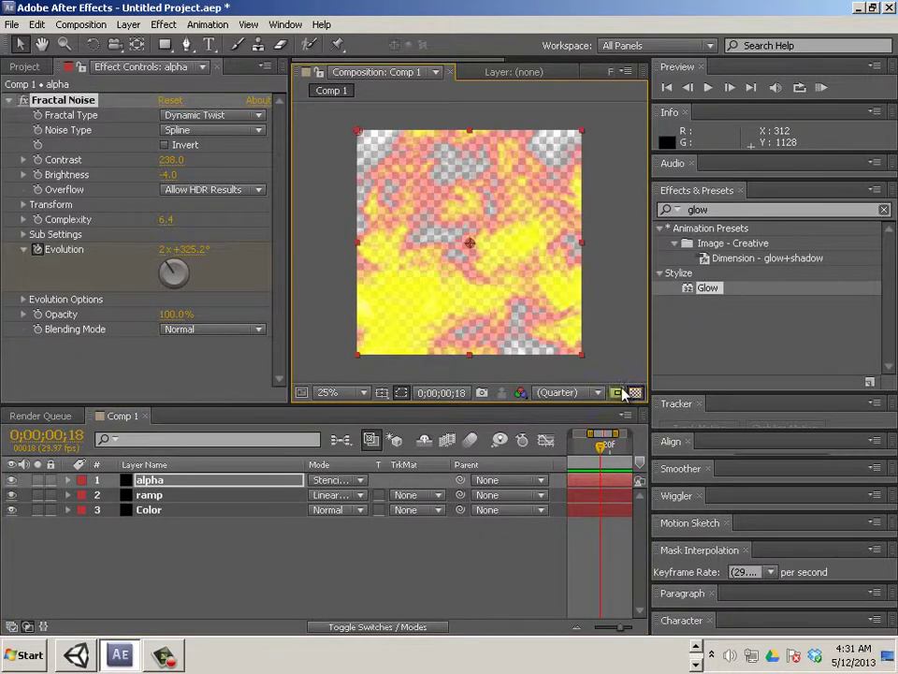
Set the alpha layer's Fractal Noise contrast to 264 and brightness to 2, and preview the animation up to 0;00;01;00
mouse_move(601, 450)
left_mouse_down()
mouse_move(580, 453)
mouse_move(601, 449)
left_mouse_up()
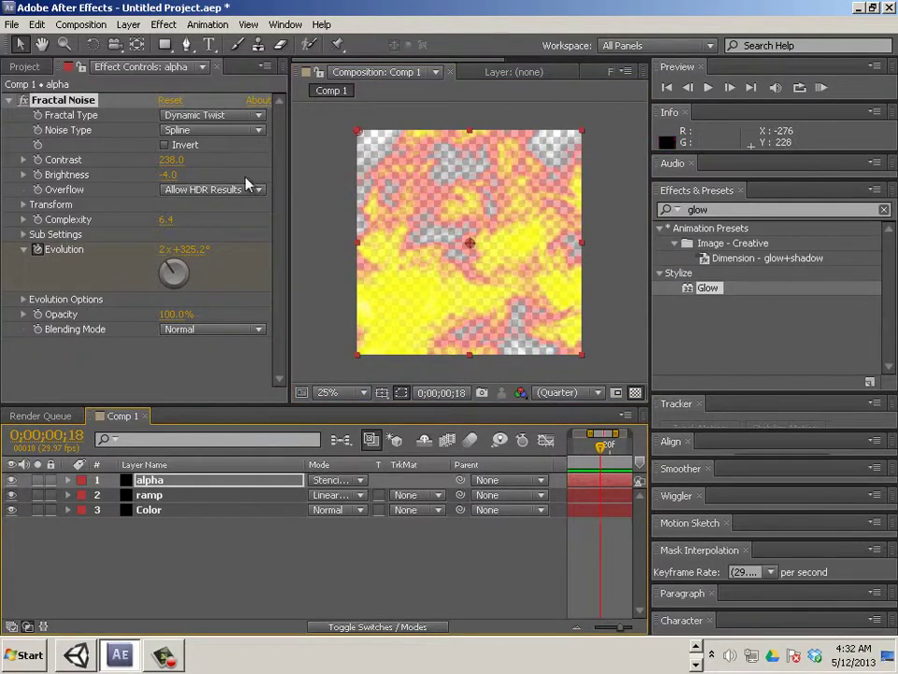
mouse_move(166, 175)
left_mouse_down()
mouse_move(150, 174)
mouse_move(199, 161)
mouse_move(150, 161)
mouse_move(170, 165)
mouse_move(131, 175)
mouse_move(163, 175)
left_mouse_up()
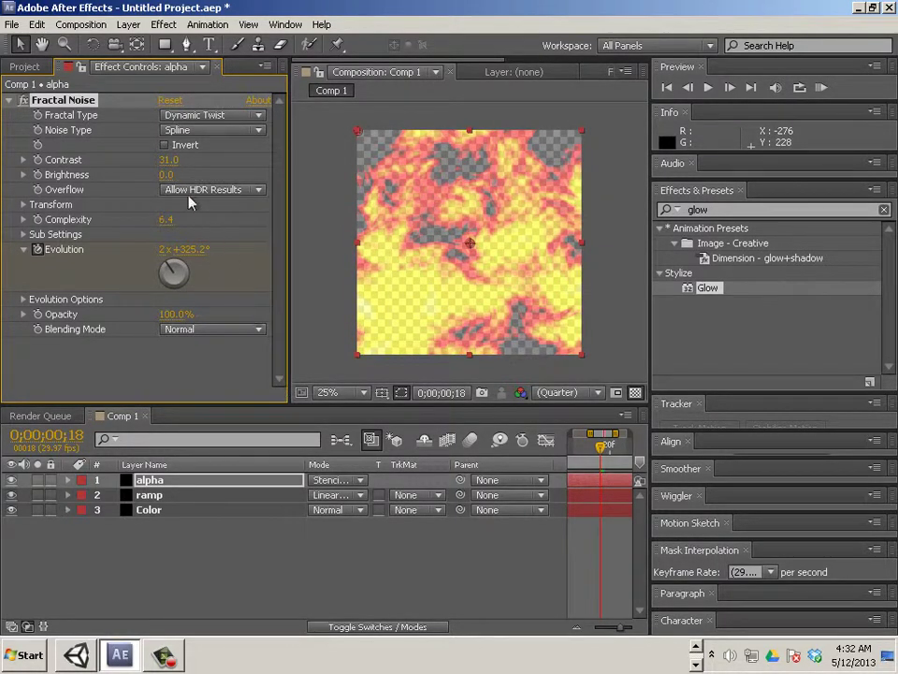
left_click_drag(171, 162, 314, 180)
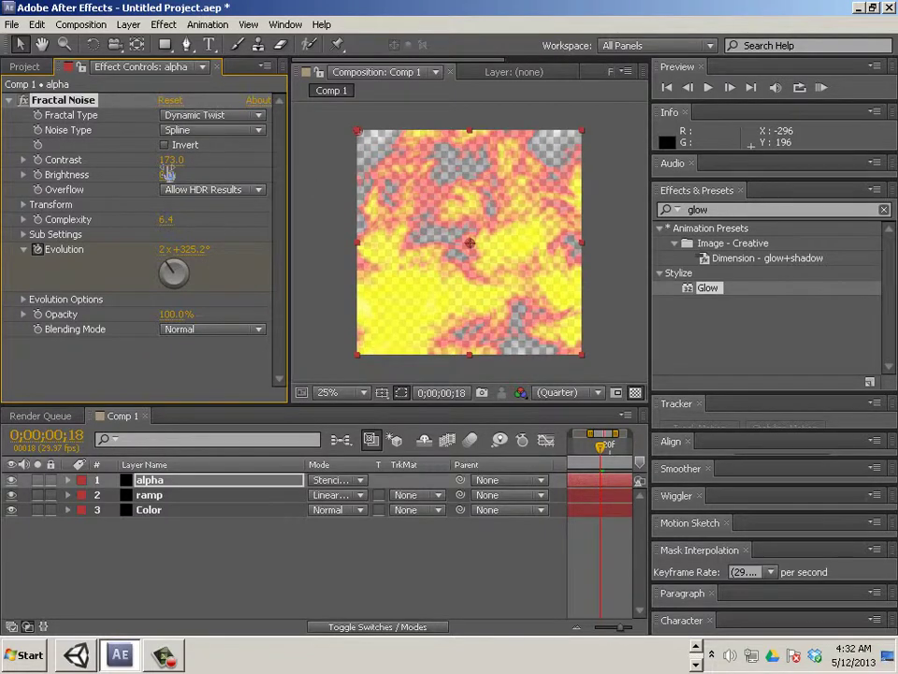
mouse_move(180, 160)
left_mouse_down()
mouse_move(201, 160)
mouse_move(174, 160)
mouse_move(195, 160)
mouse_move(146, 177)
mouse_move(186, 180)
left_mouse_up()
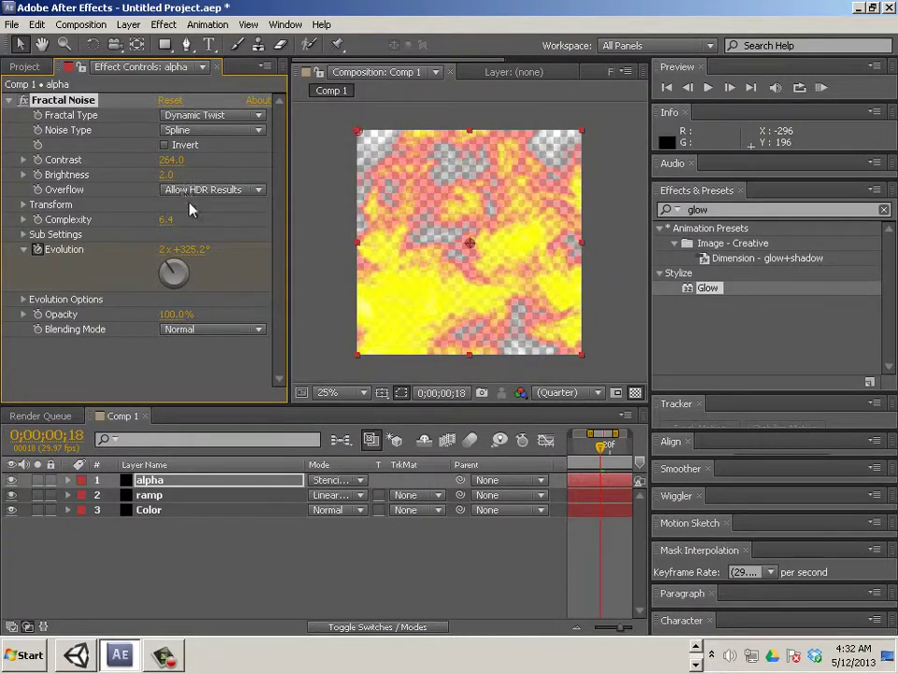
key("space")
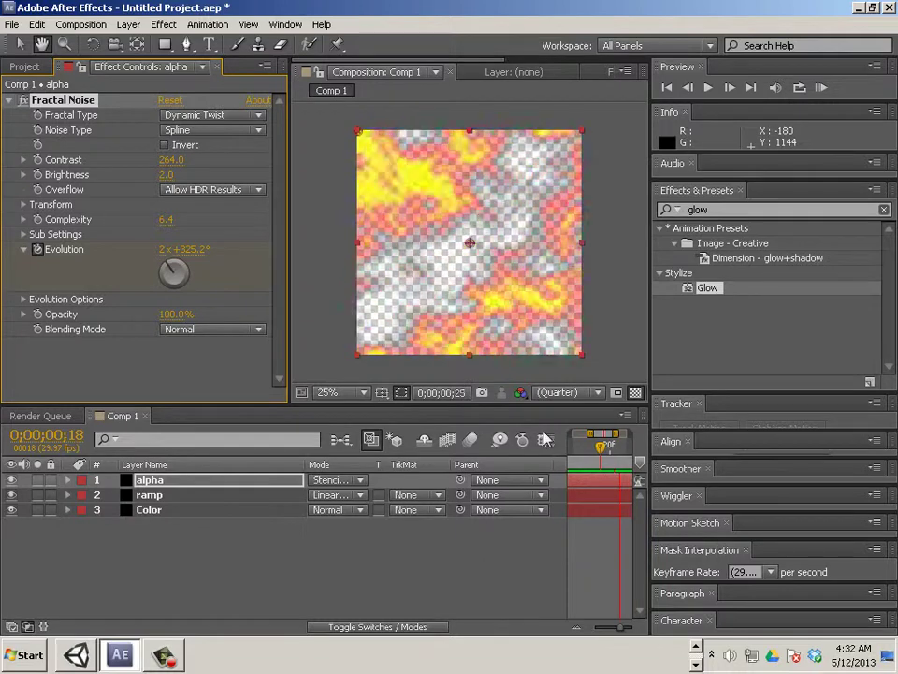
key("space")
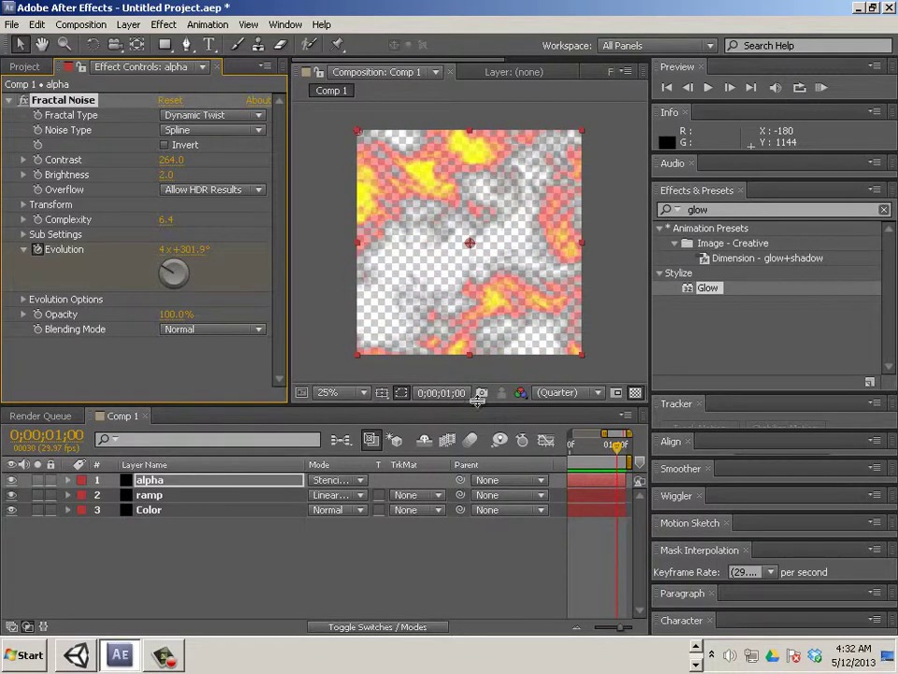